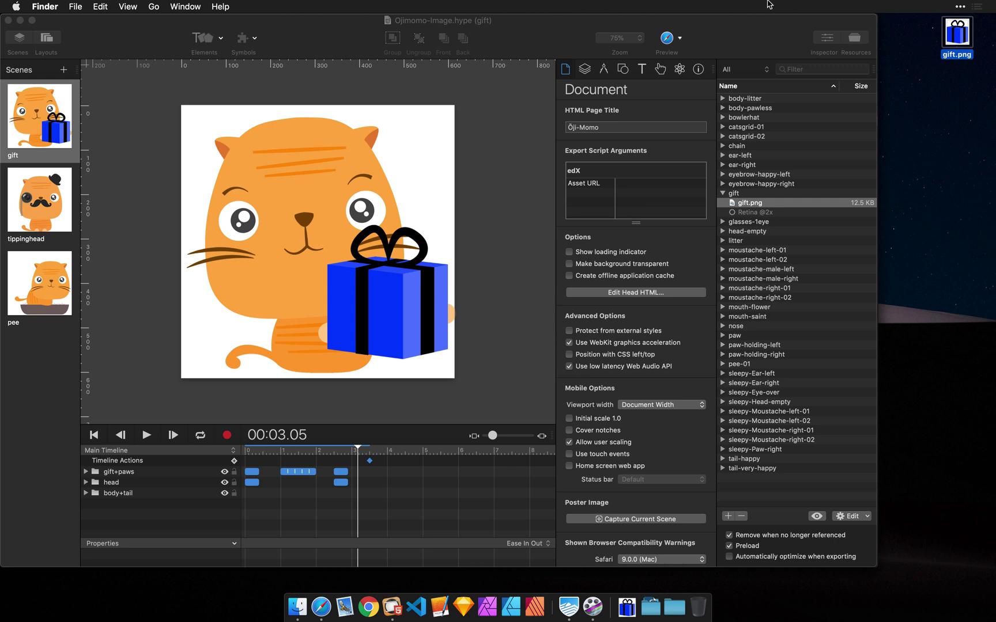
- Select the cat's gift box, preview gift.png from the desktop, and locate gift.png in Resources
{"action": "left_click", "coordinate": [760, 30]}
{"action": "left_click", "coordinate": [395, 293]}
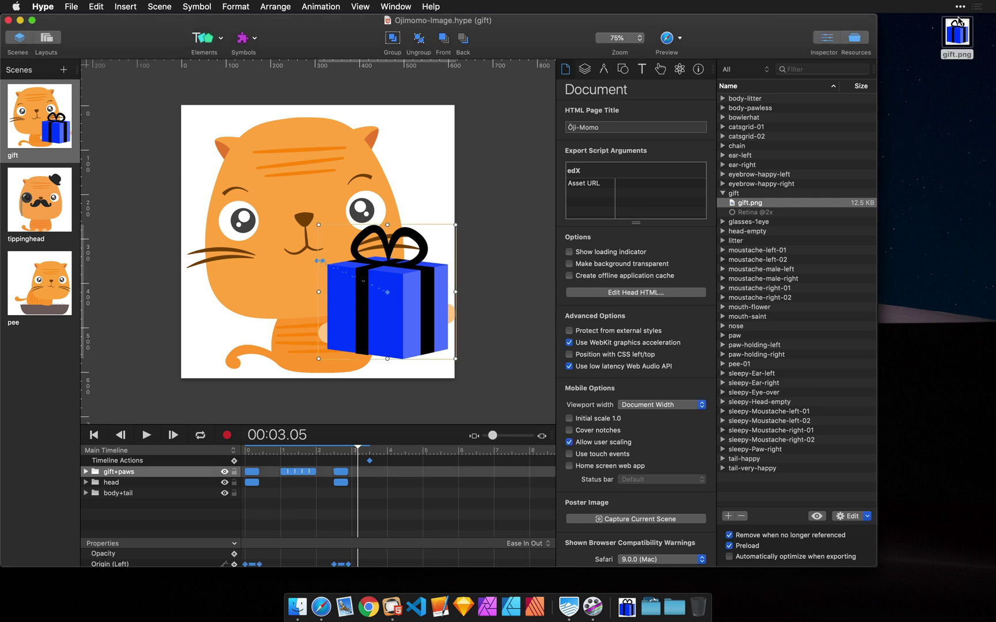
{"action": "left_click", "coordinate": [962, 37]}
{"action": "key", "text": "space"}
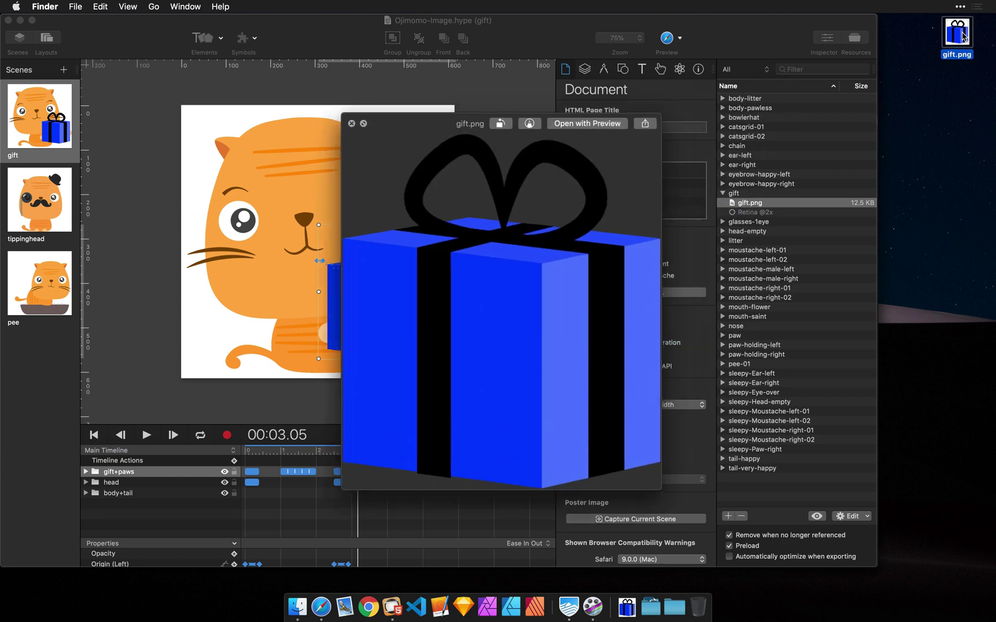
{"action": "key", "text": "space"}
{"action": "left_click", "coordinate": [750, 204]}
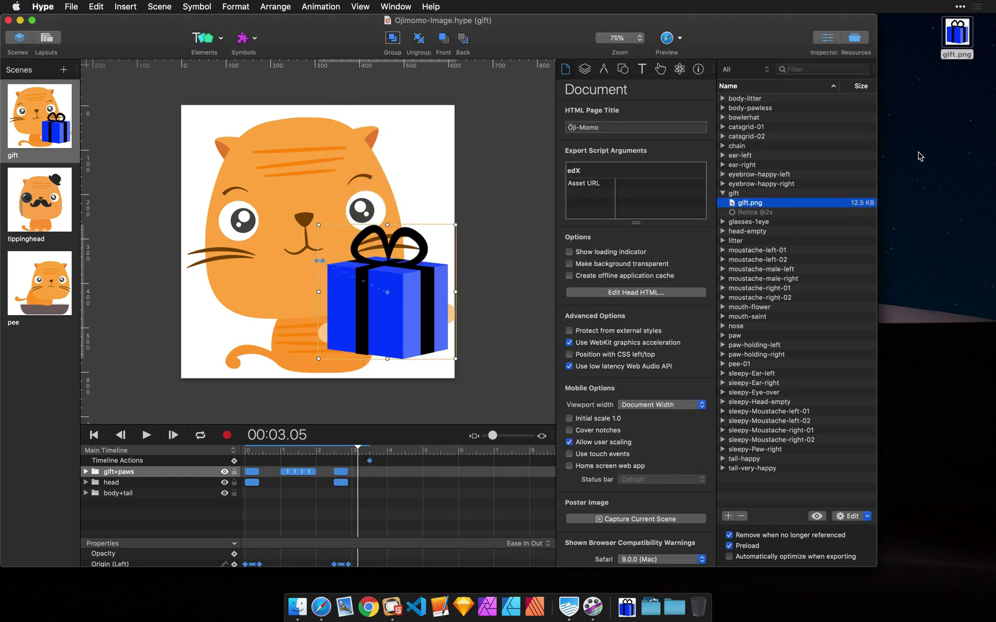
{"action": "left_click", "coordinate": [964, 47]}
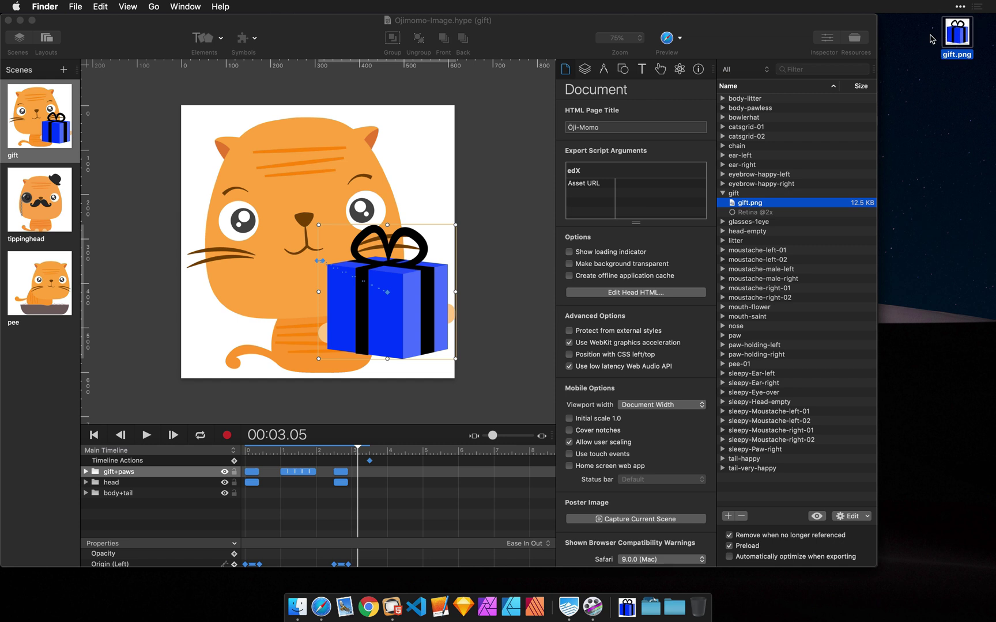
- Open gift.png in Affinity Photo for editing
{"action": "left_click", "coordinate": [864, 516]}
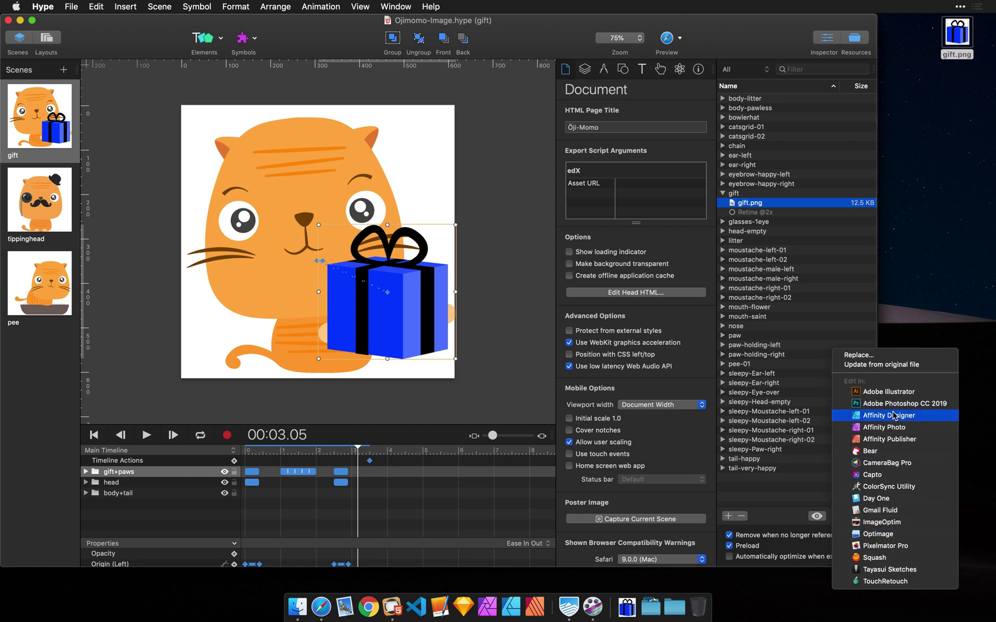
{"action": "left_click", "coordinate": [916, 260]}
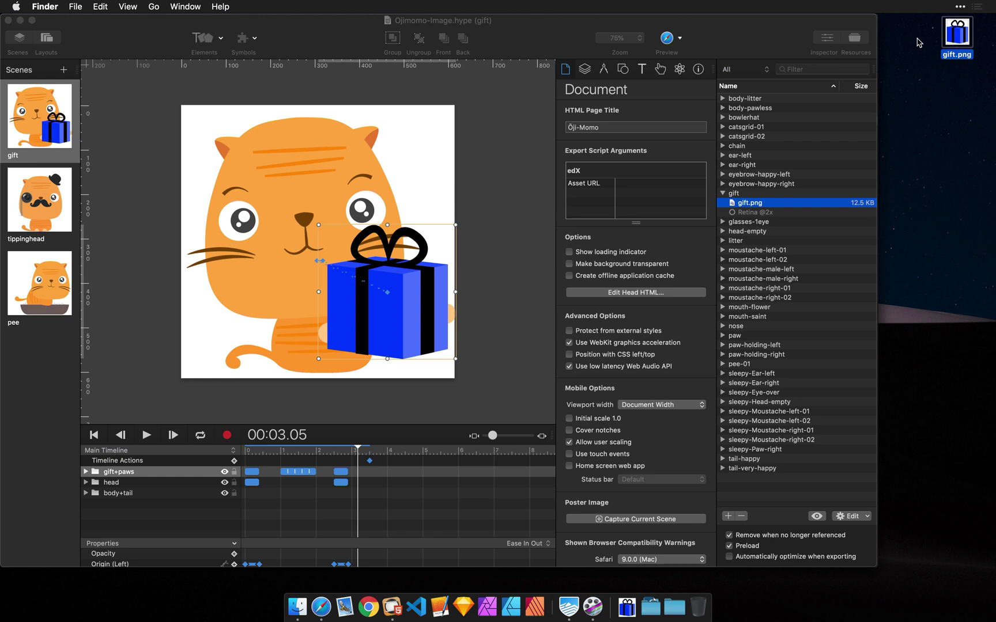
{"action": "left_click_drag", "start_coordinate": [958, 34], "coordinate": [487, 606]}
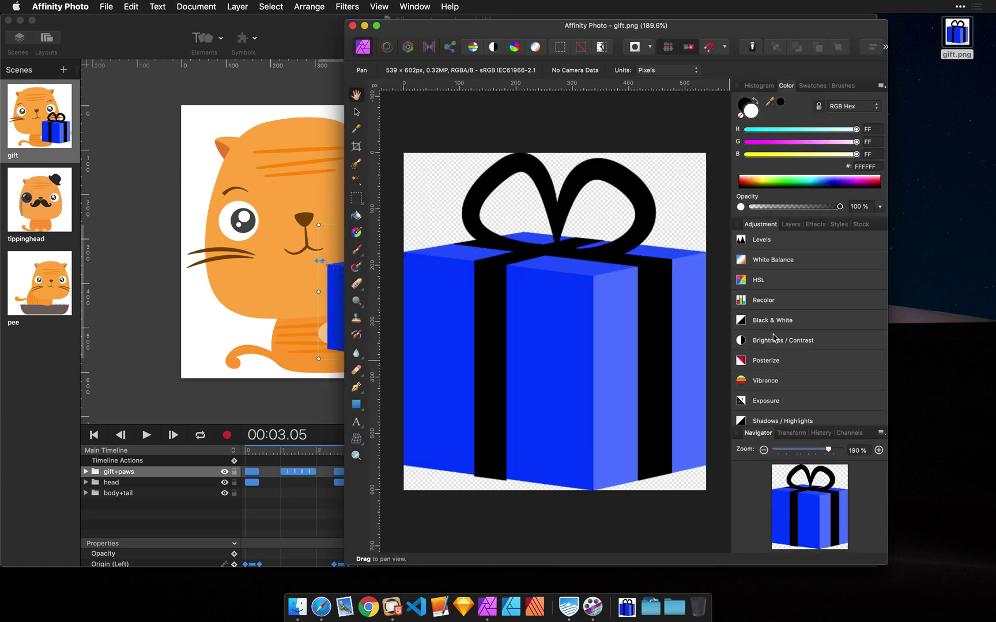
- Recolor the gift box to magenta (hue 295.9°) and save it flattened over gift.png
{"action": "left_click", "coordinate": [775, 300]}
{"action": "left_click_drag", "start_coordinate": [620, 463], "coordinate": [639, 461]}
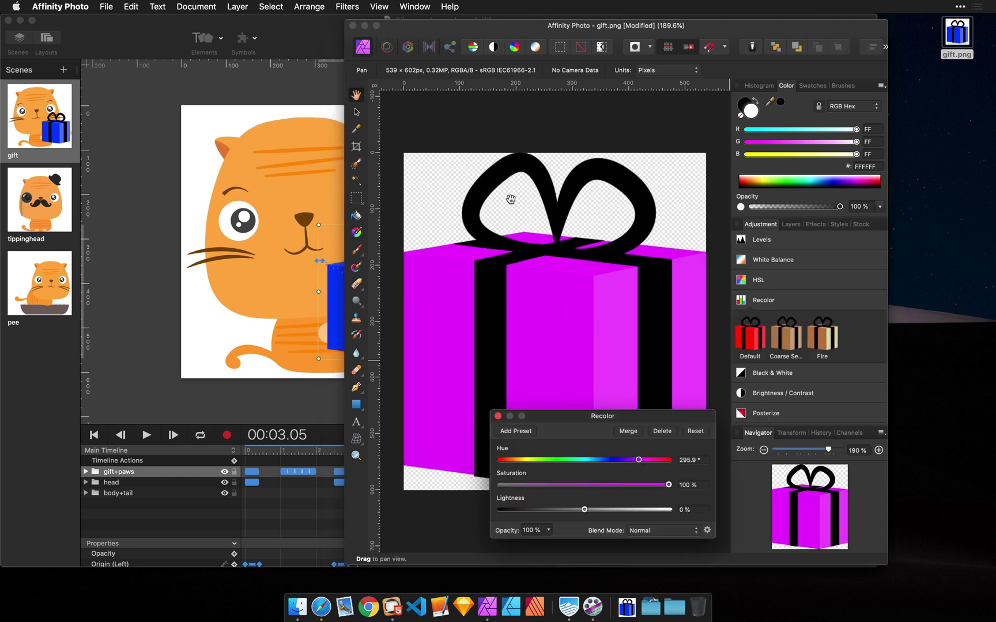
{"action": "left_click", "coordinate": [488, 119]}
{"action": "key", "text": "super+s"}
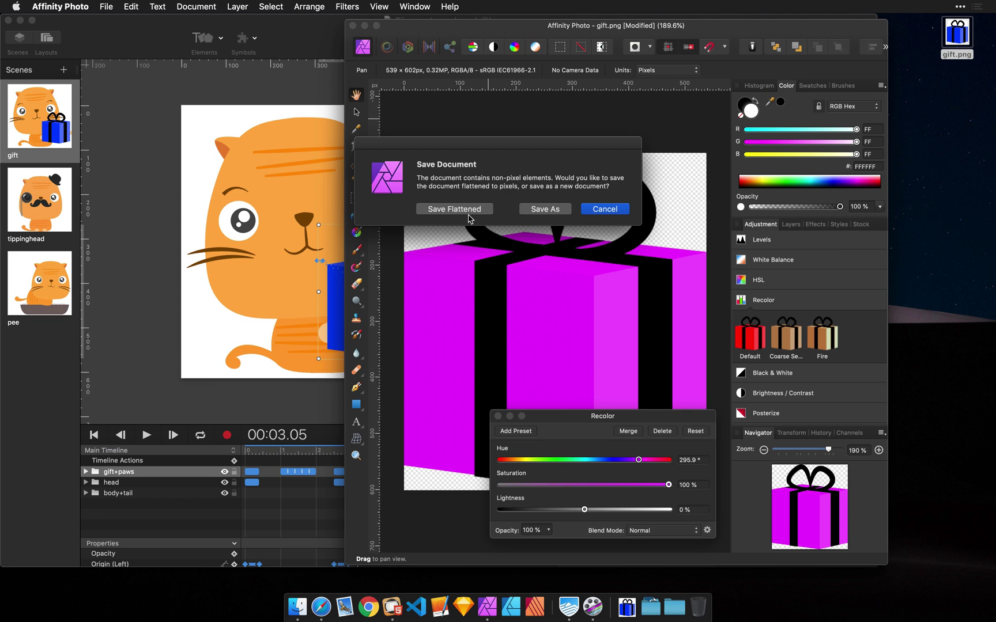
{"action": "left_click", "coordinate": [397, 207]}
{"action": "left_click", "coordinate": [290, 89]}
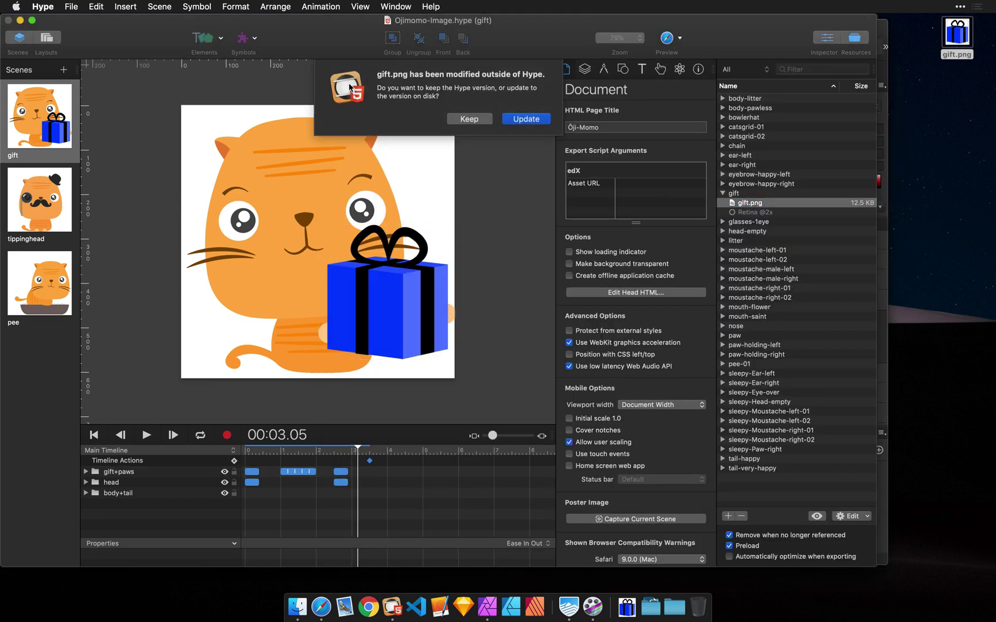
- Update the modified gift.png in Hype and reselect it, now 12.7 KB and magenta
{"action": "left_click", "coordinate": [525, 119]}
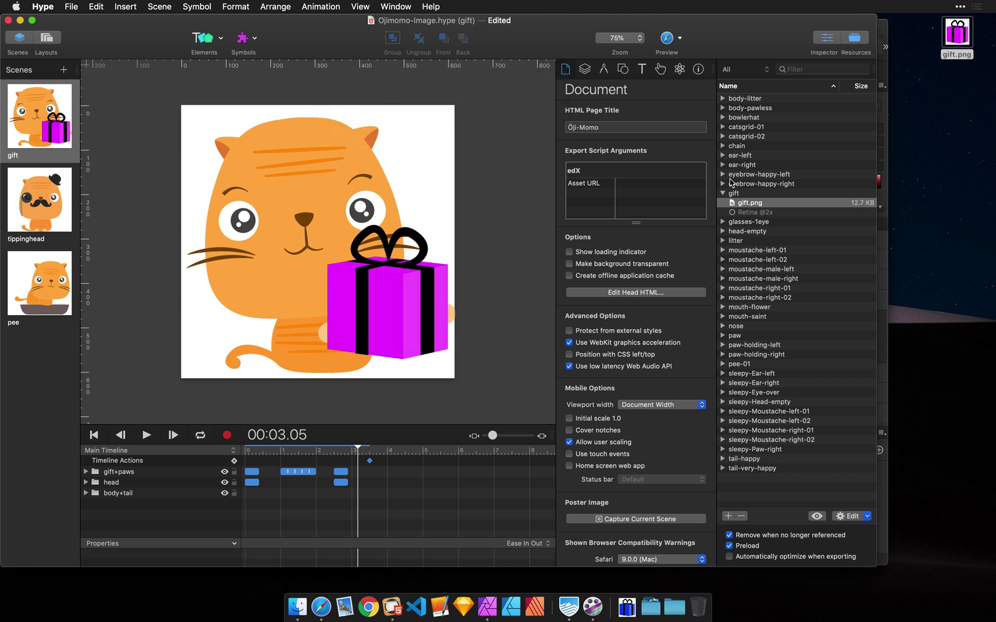
{"action": "left_click", "coordinate": [764, 202]}
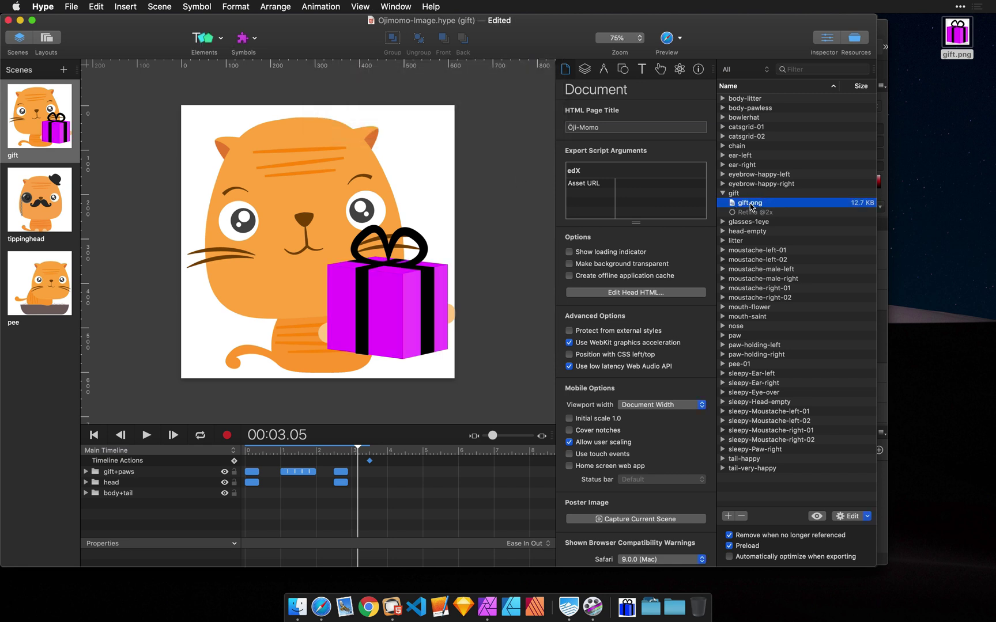
- Open gift.png in Affinity Photo and move the editor window to the right
{"action": "left_click", "coordinate": [867, 517]}
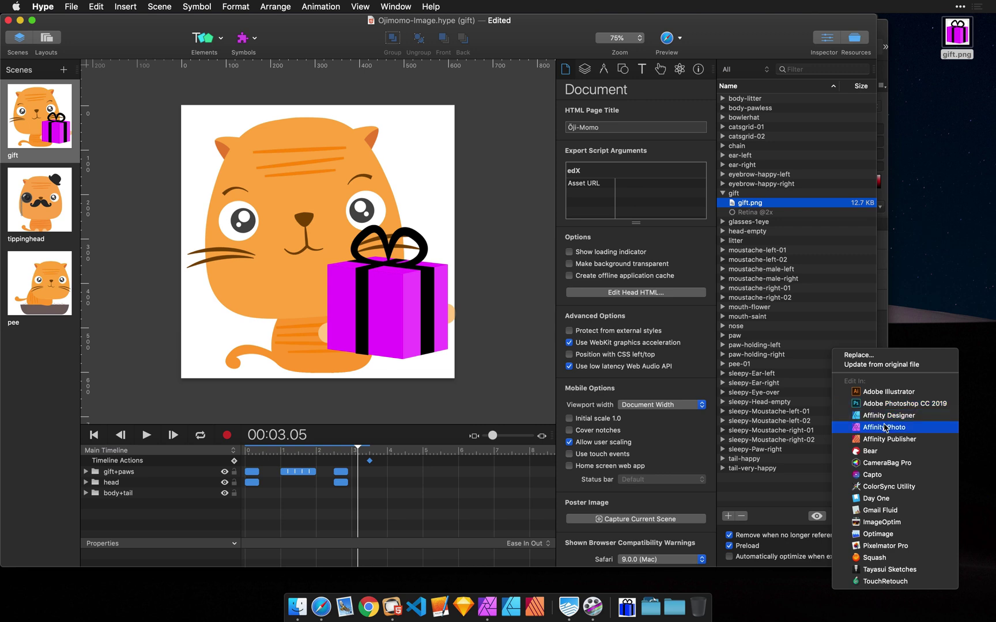
{"action": "left_click", "coordinate": [884, 428]}
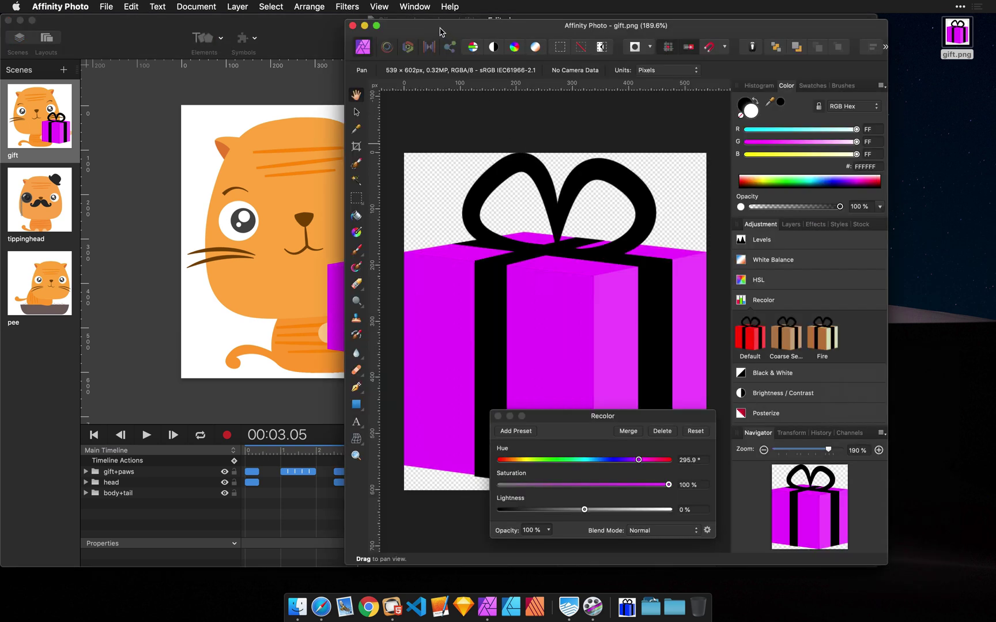
{"action": "left_click_drag", "start_coordinate": [450, 29], "coordinate": [502, 34]}
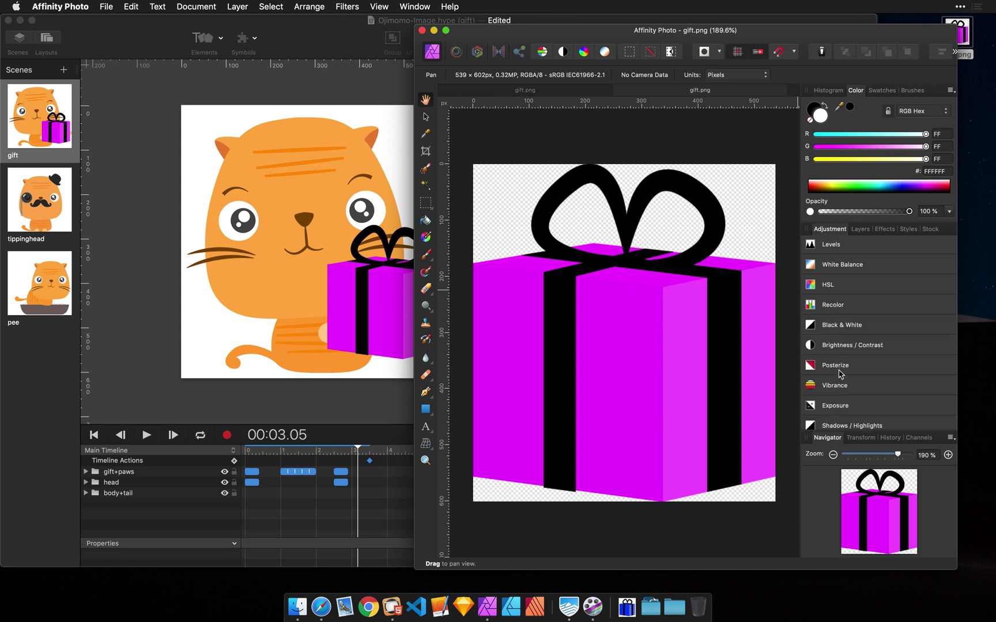
{"action": "scroll", "coordinate": [838, 386], "scroll_direction": "down", "scroll_amount": 2}
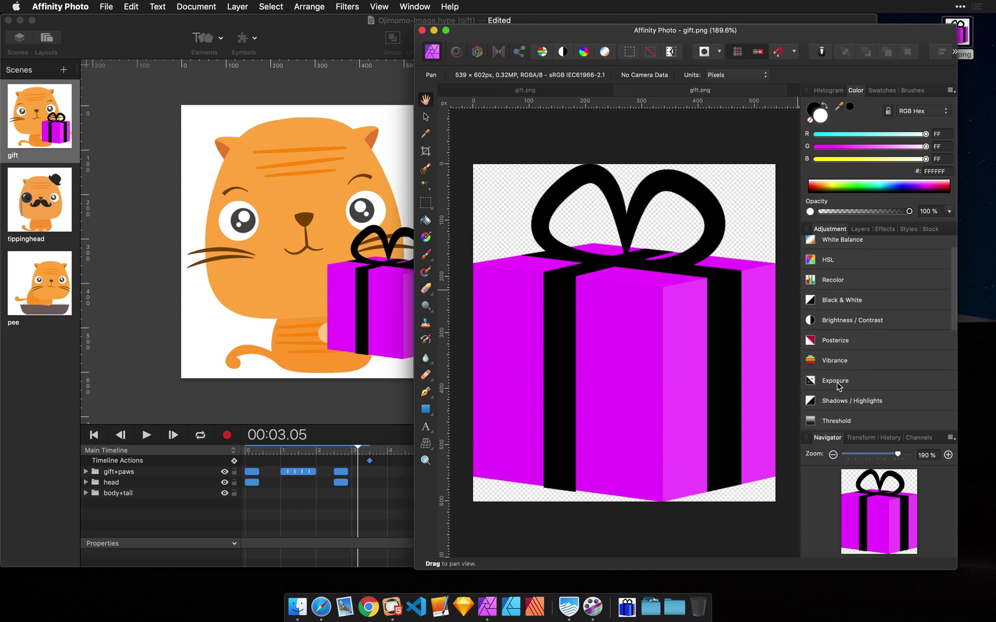
- Recolor the gift box to orange (hue 35.2°) and save it flattened over gift.png
{"action": "left_click", "coordinate": [842, 281]}
{"action": "left_click_drag", "start_coordinate": [634, 460], "coordinate": [516, 464]}
{"action": "left_click", "coordinate": [508, 140]}
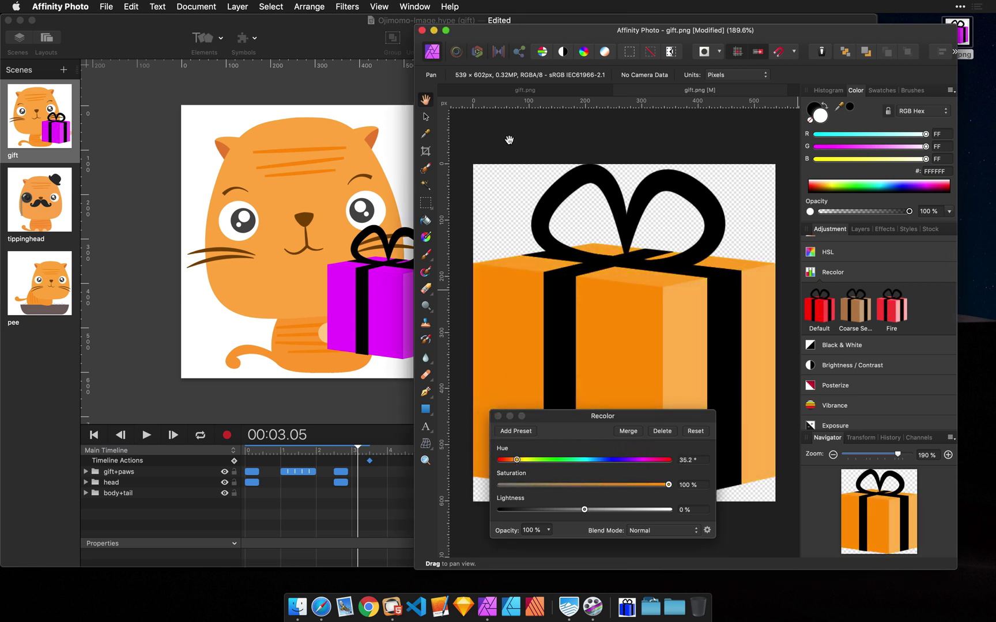
{"action": "key", "text": "super+s"}
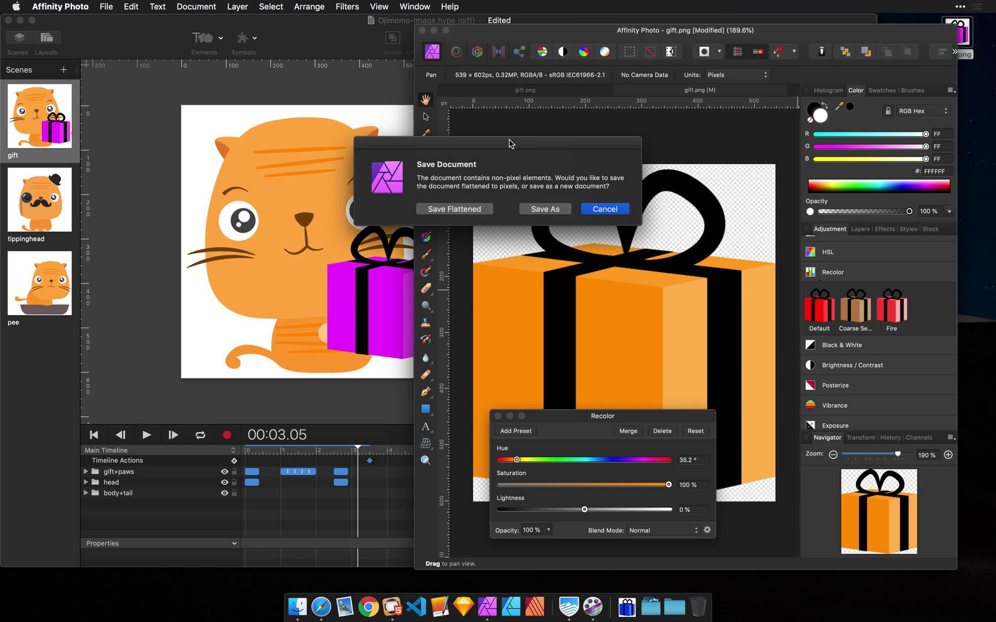
{"action": "left_click", "coordinate": [459, 211]}
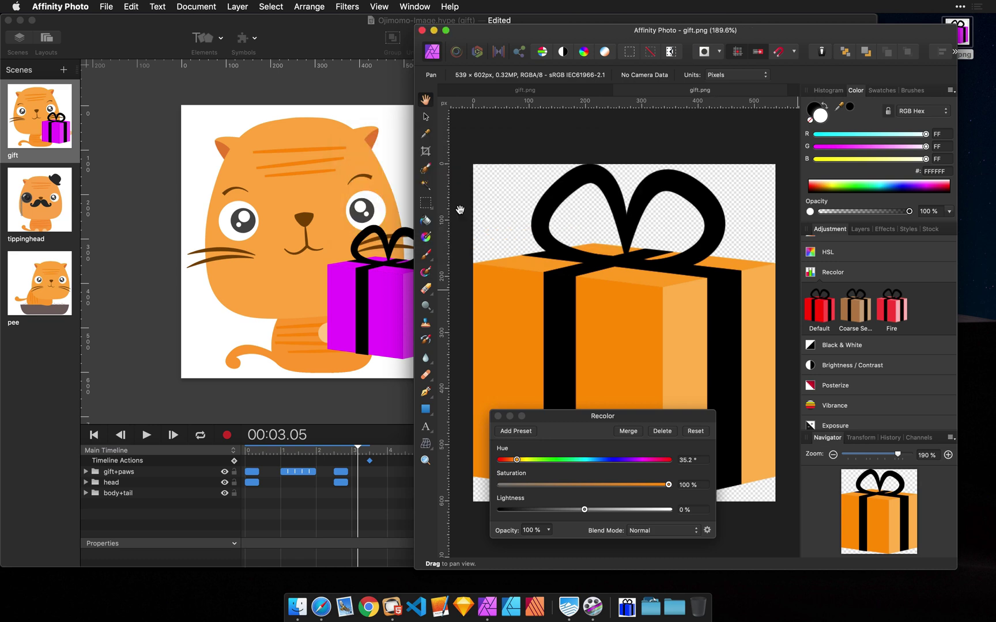
{"action": "left_click", "coordinate": [339, 30]}
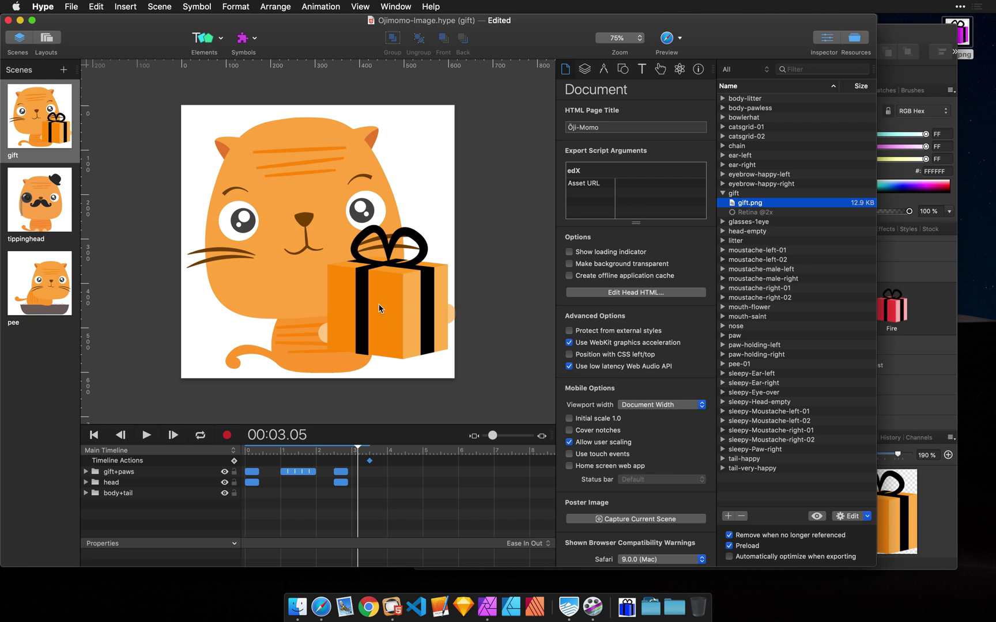
- Reselect gift.png, then switch to the bootstrap.hype document from the Window menu
{"action": "left_click", "coordinate": [505, 278]}
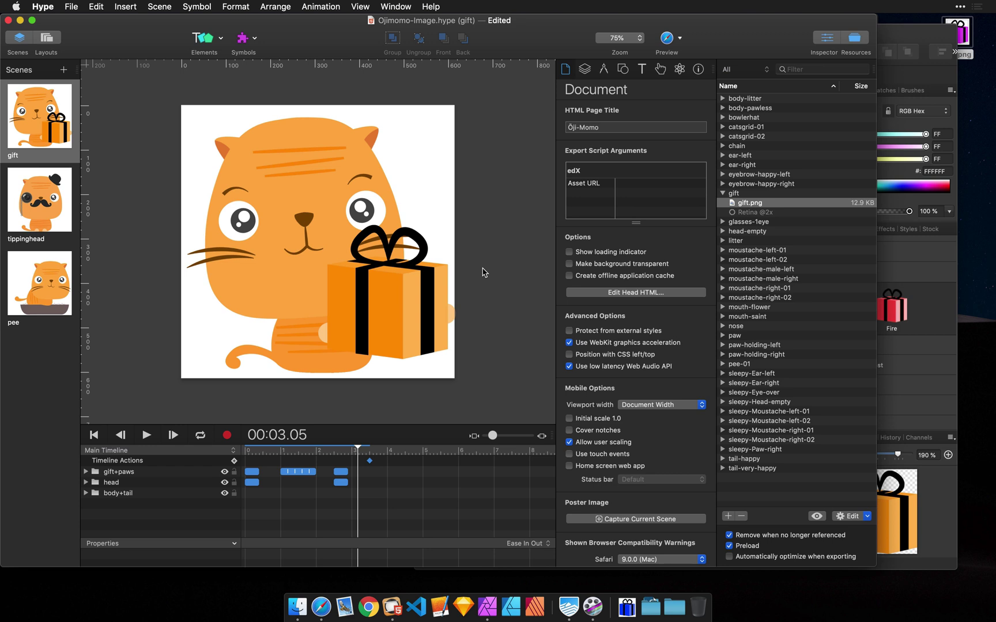
{"action": "left_click", "coordinate": [733, 204]}
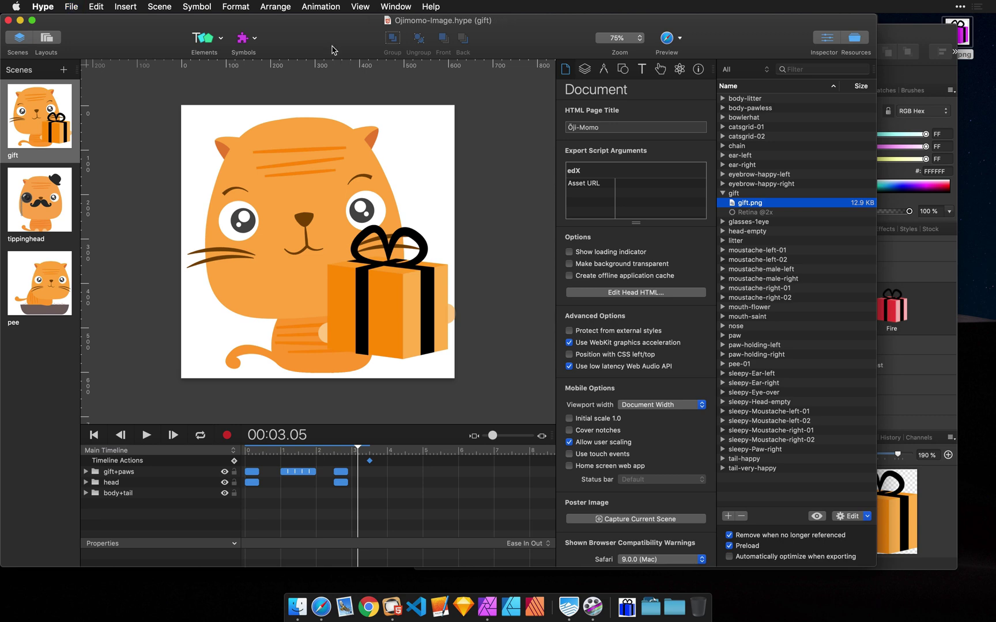
{"action": "left_click", "coordinate": [397, 6]}
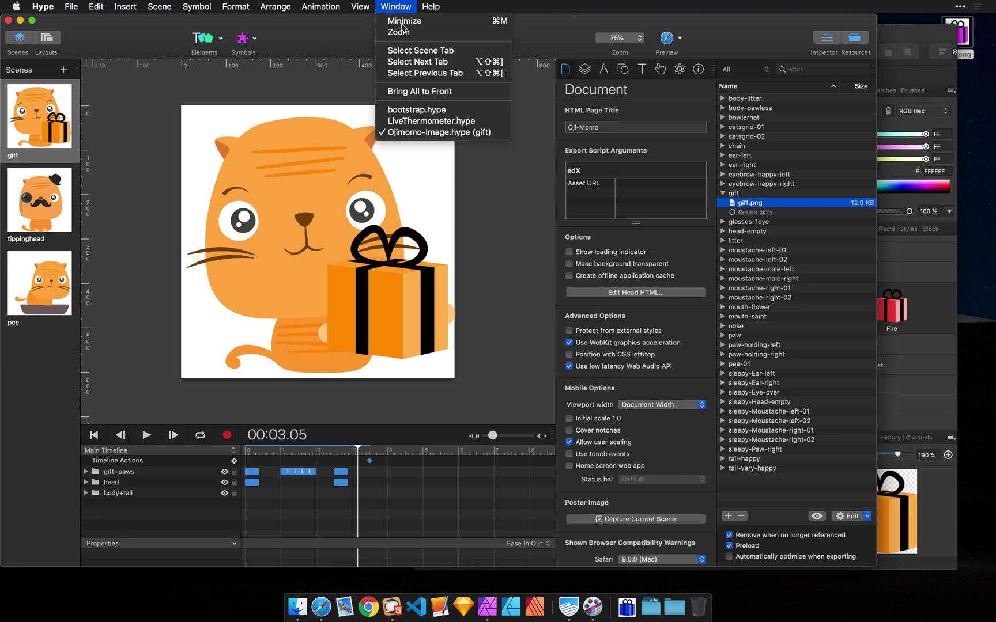
{"action": "left_click", "coordinate": [406, 110]}
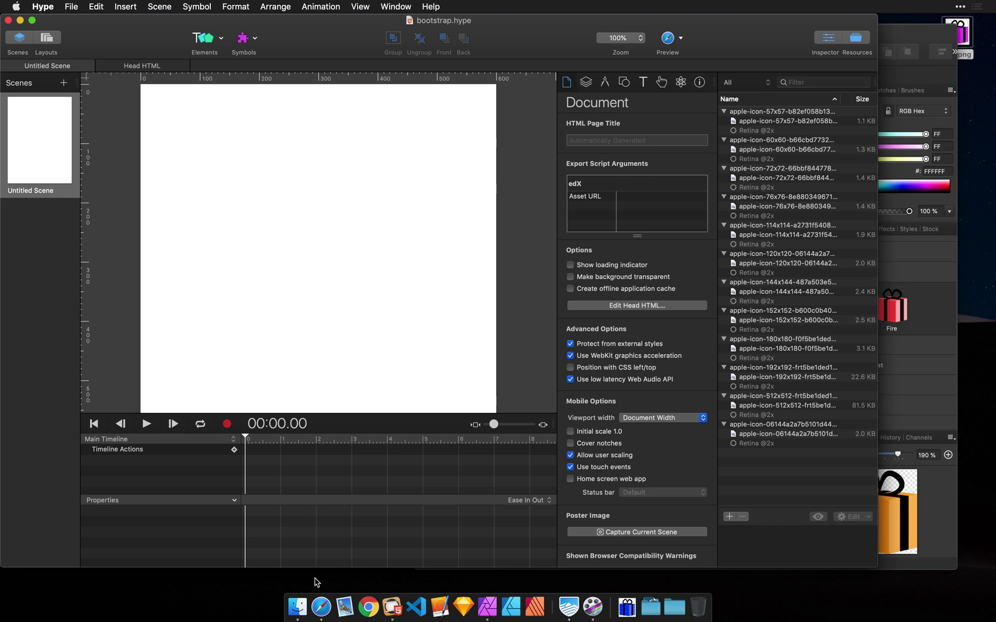
- Copy the basic card example code from Safari's Bootstrap Cards page and paste it into bootstrap.hype
{"action": "left_click", "coordinate": [320, 607]}
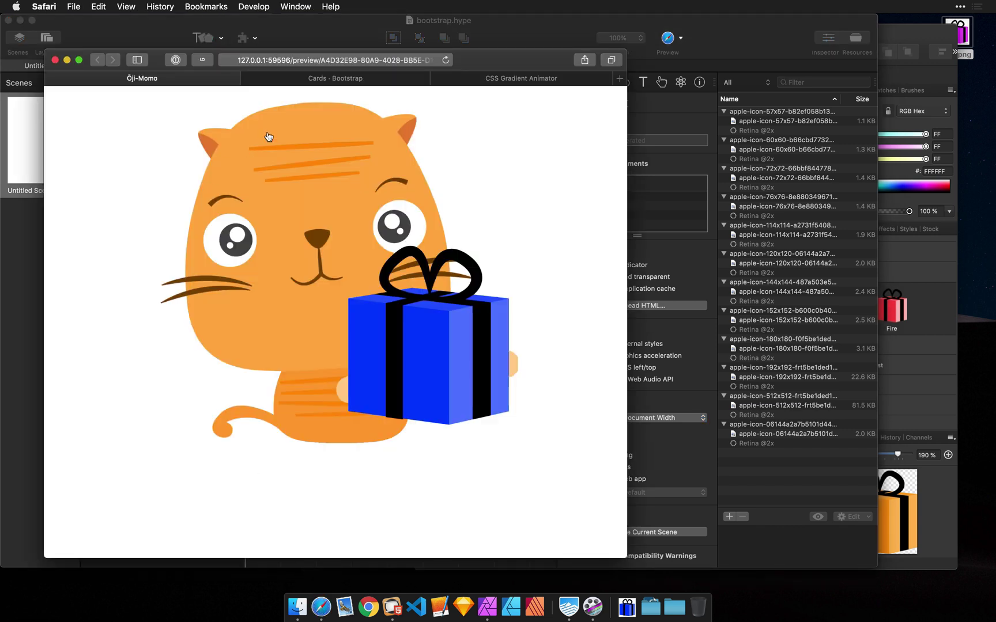
{"action": "left_click", "coordinate": [349, 81]}
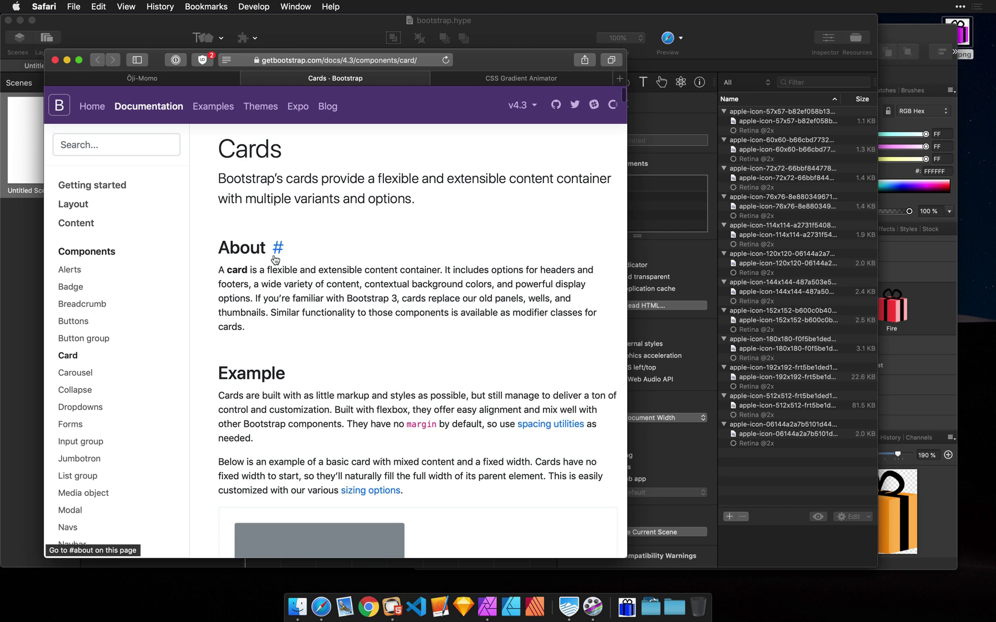
{"action": "scroll", "coordinate": [275, 259], "scroll_direction": "down", "scroll_amount": 5}
{"action": "scroll", "coordinate": [274, 258], "scroll_direction": "down", "scroll_amount": 1}
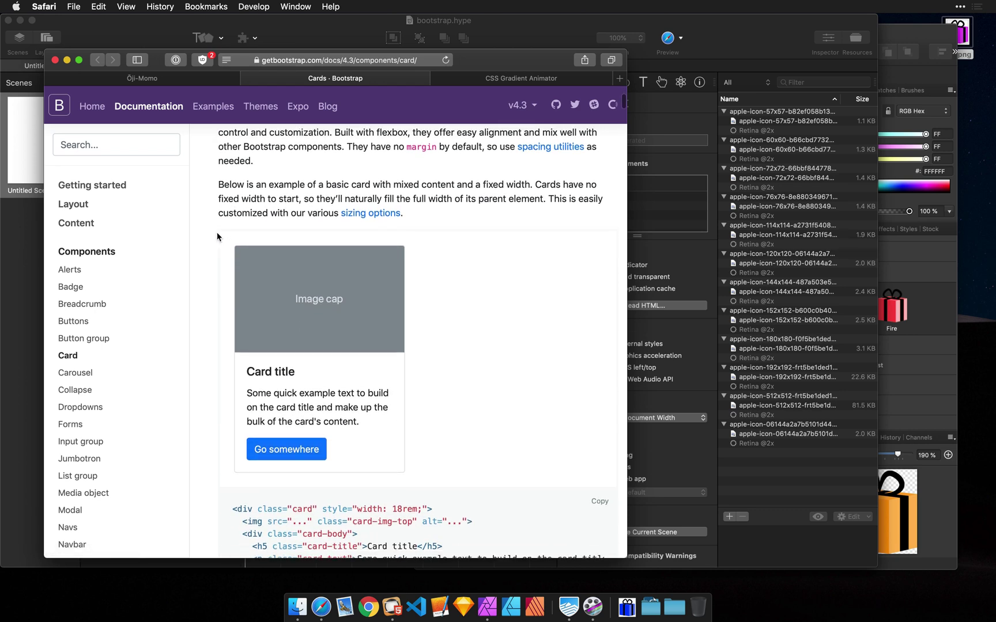
{"action": "scroll", "coordinate": [311, 404], "scroll_direction": "down", "scroll_amount": 5}
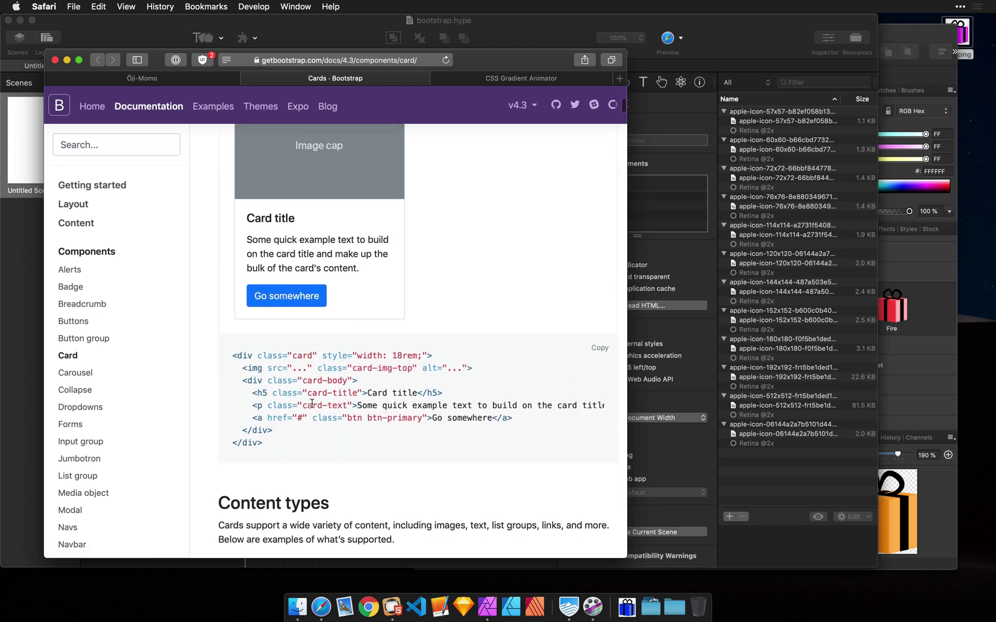
{"action": "left_click_drag", "start_coordinate": [272, 447], "coordinate": [228, 357]}
{"action": "key", "text": "super+c"}
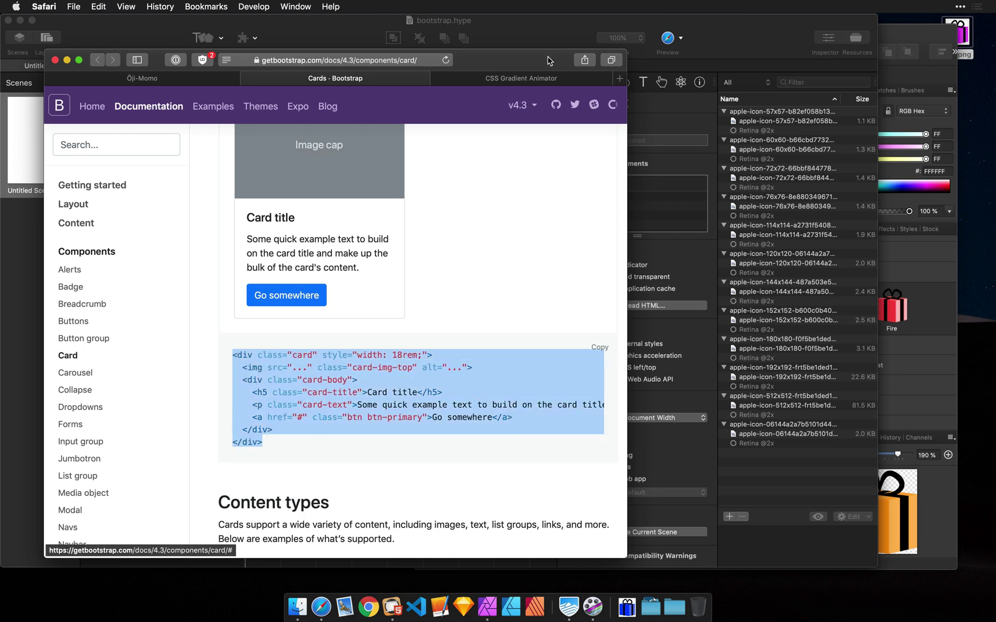
{"action": "left_click", "coordinate": [517, 26]}
{"action": "key", "text": "super+v"}
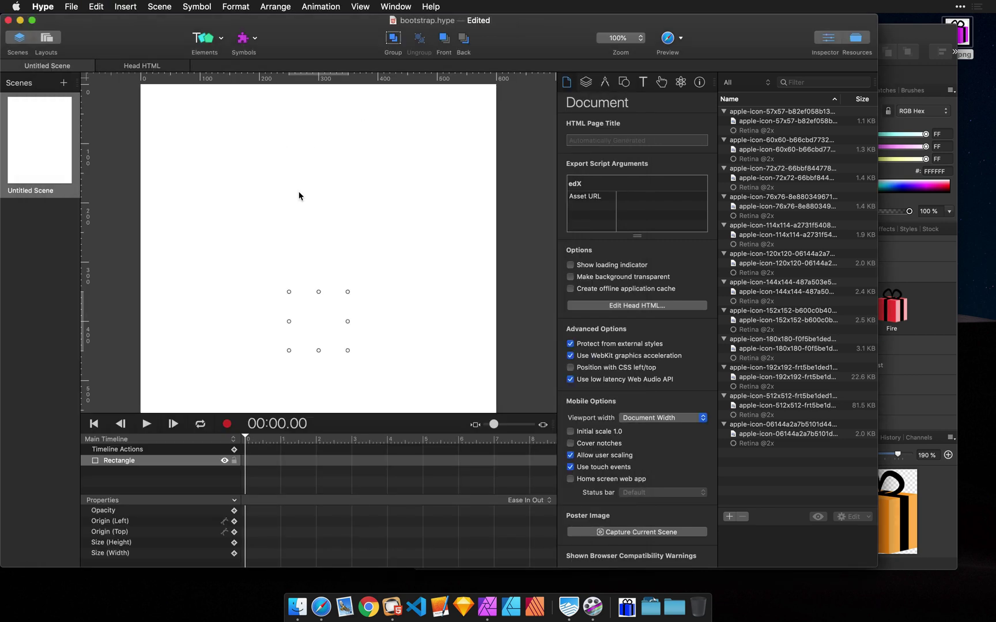
- Paste the Bootstrap card code into the rectangle's inner HTML
{"action": "double_click", "coordinate": [321, 345]}
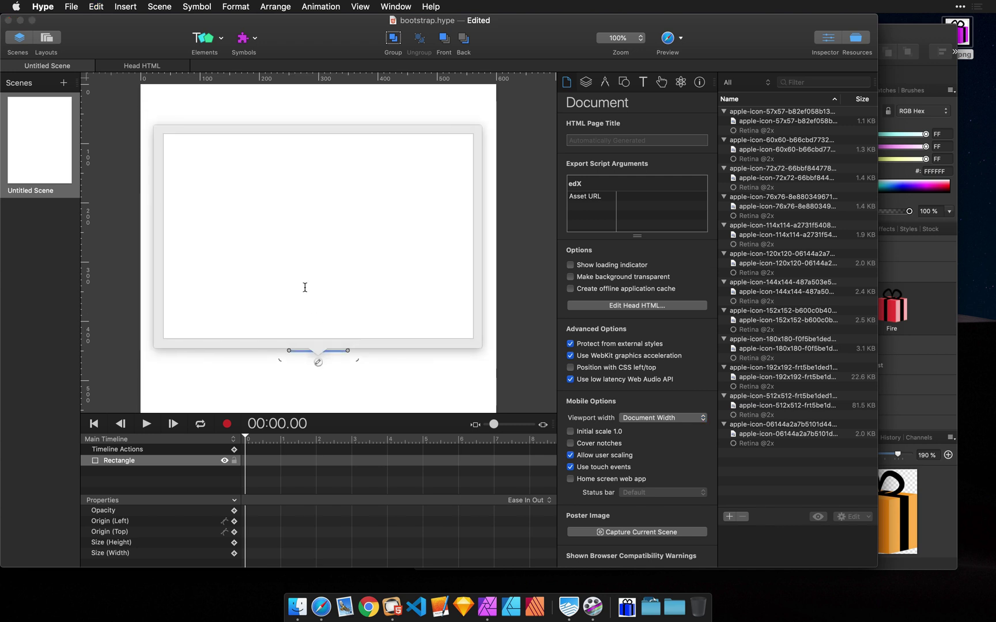
{"action": "key", "text": "super+v"}
{"action": "left_click", "coordinate": [196, 375]}
- Move the card to the scene's top-left corner and enlarge it down and right
{"action": "left_click", "coordinate": [297, 314]}
{"action": "left_click_drag", "start_coordinate": [296, 314], "coordinate": [174, 129]}
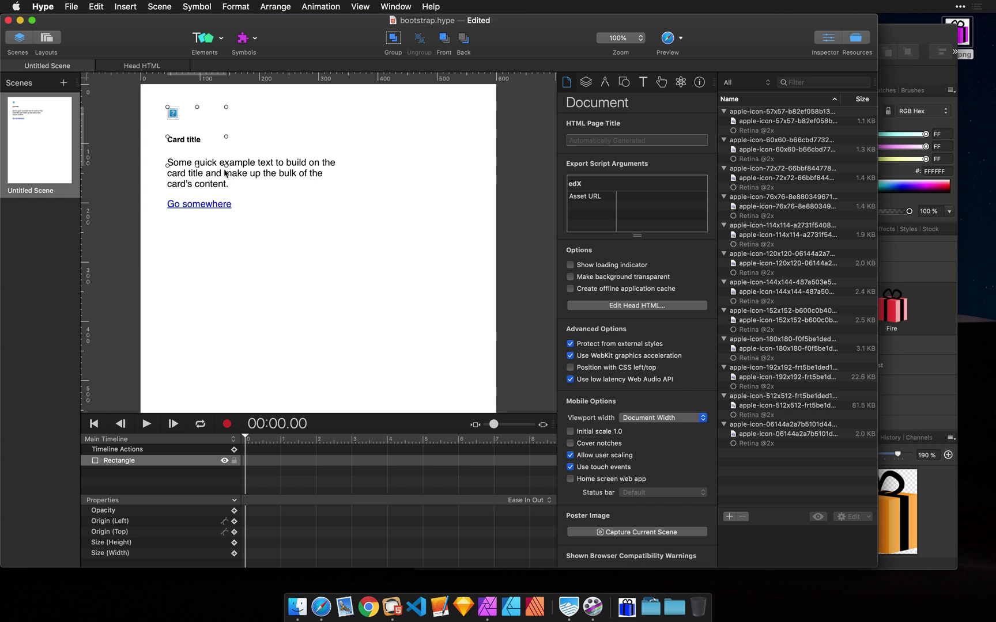
{"action": "left_click_drag", "start_coordinate": [226, 165], "coordinate": [353, 238]}
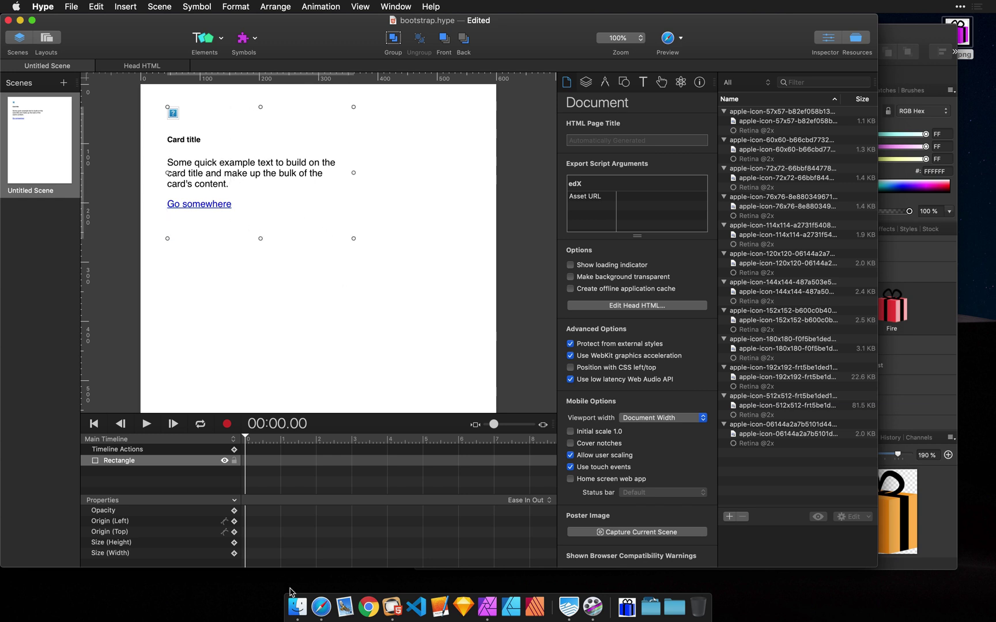
{"action": "left_click", "coordinate": [297, 606]}
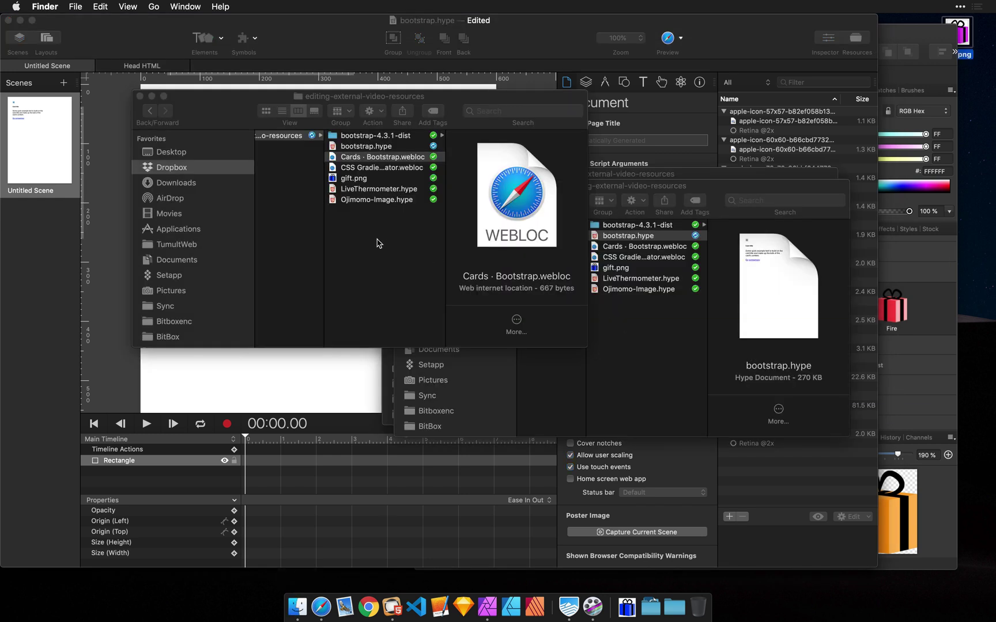
- Drag bootstrap.min.css from bootstrap-4.3.1-dist/css into bootstrap.hype's Resources
{"action": "left_click", "coordinate": [398, 138]}
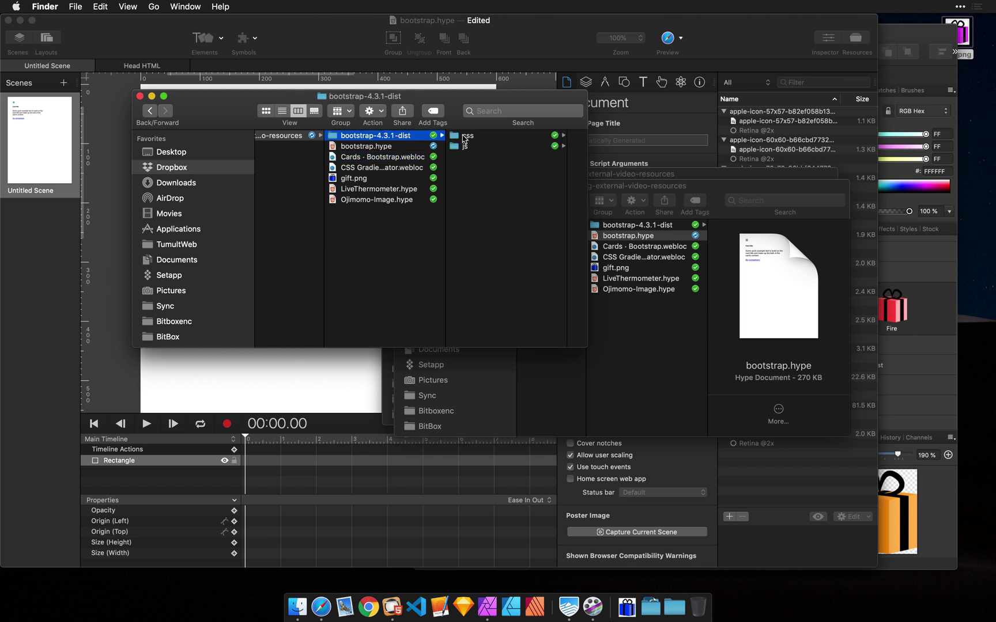
{"action": "left_click", "coordinate": [468, 137]}
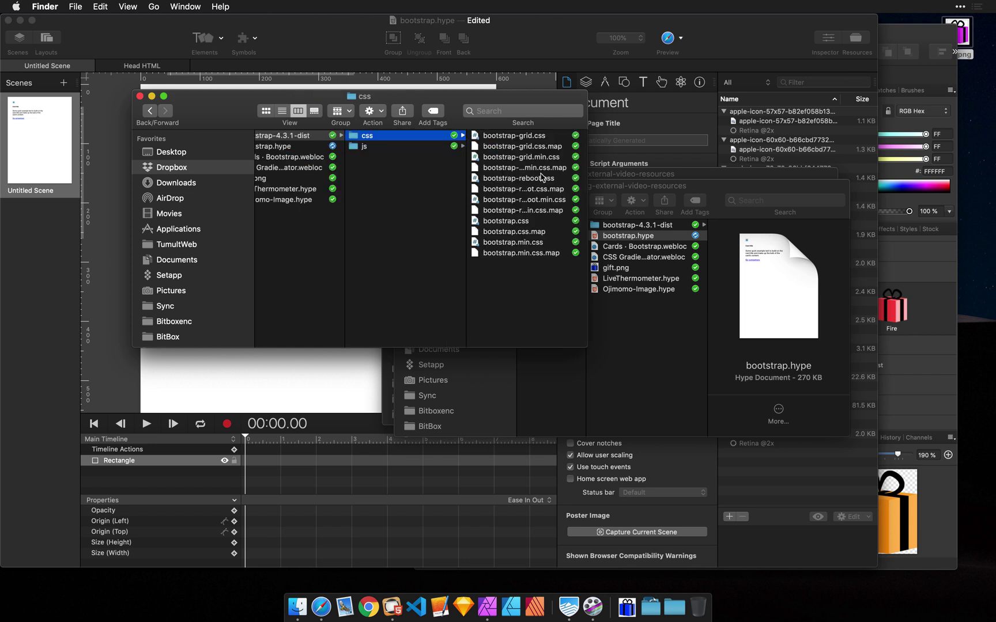
{"action": "left_click", "coordinate": [507, 242]}
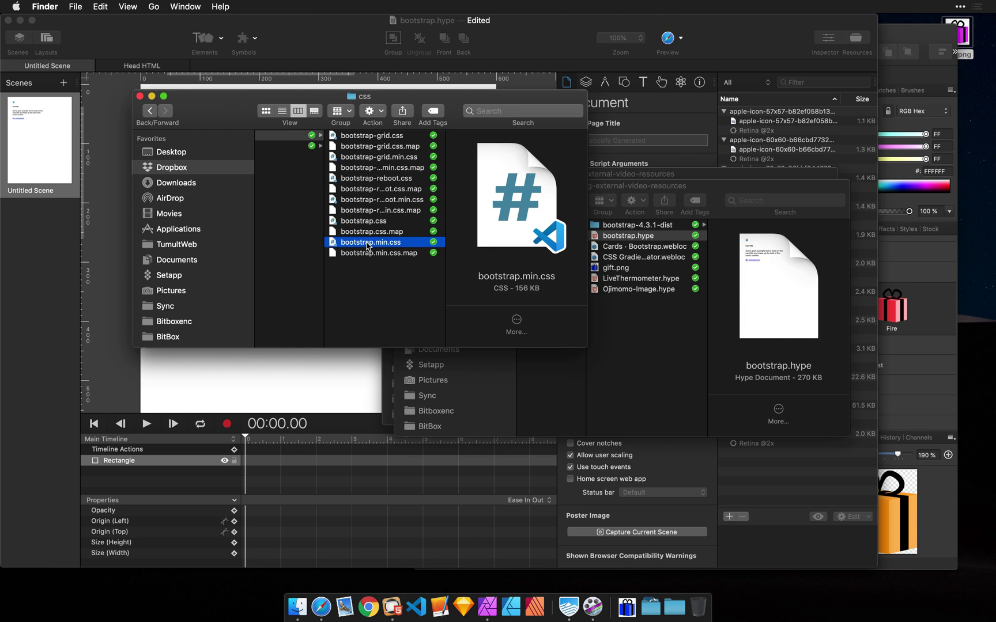
{"action": "left_click_drag", "start_coordinate": [361, 246], "coordinate": [756, 136]}
{"action": "left_click", "coordinate": [752, 38]}
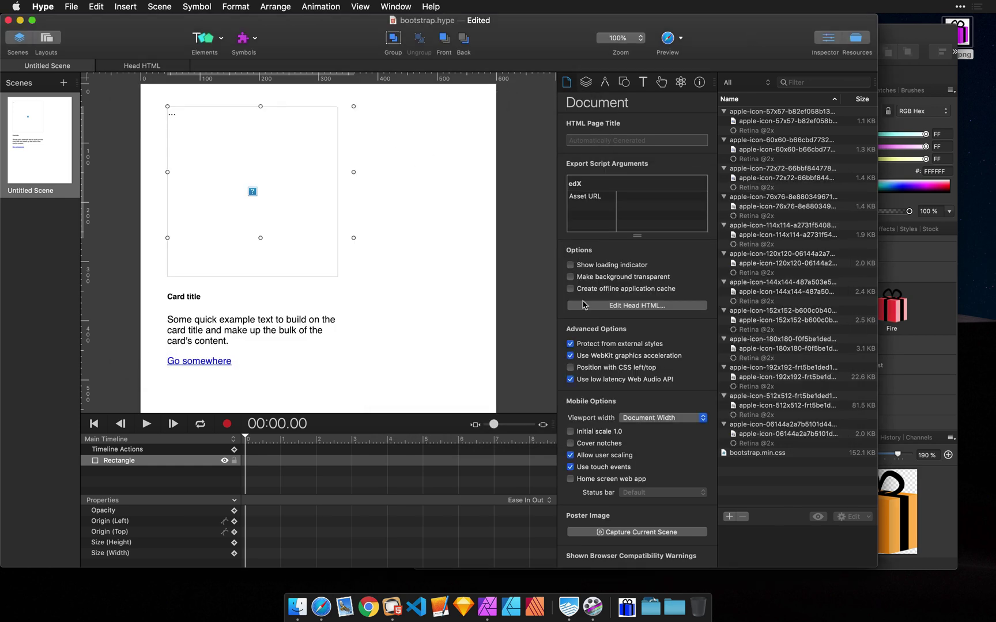
- Uncheck 'Protect from external styles' so the card shows a blue button, then select bootstrap.min.css
{"action": "left_click", "coordinate": [598, 346]}
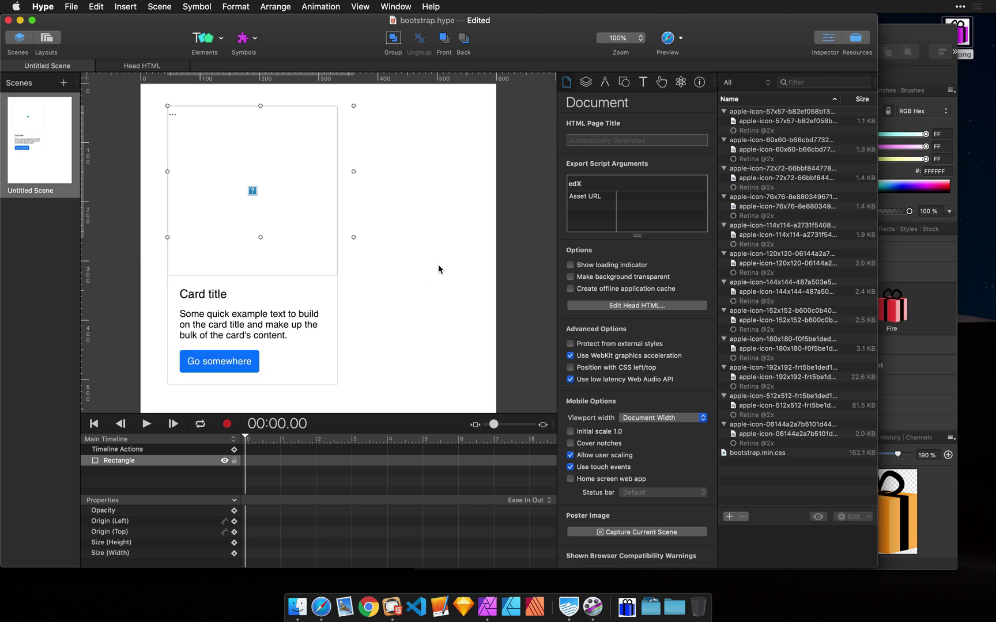
{"action": "left_click", "coordinate": [419, 226]}
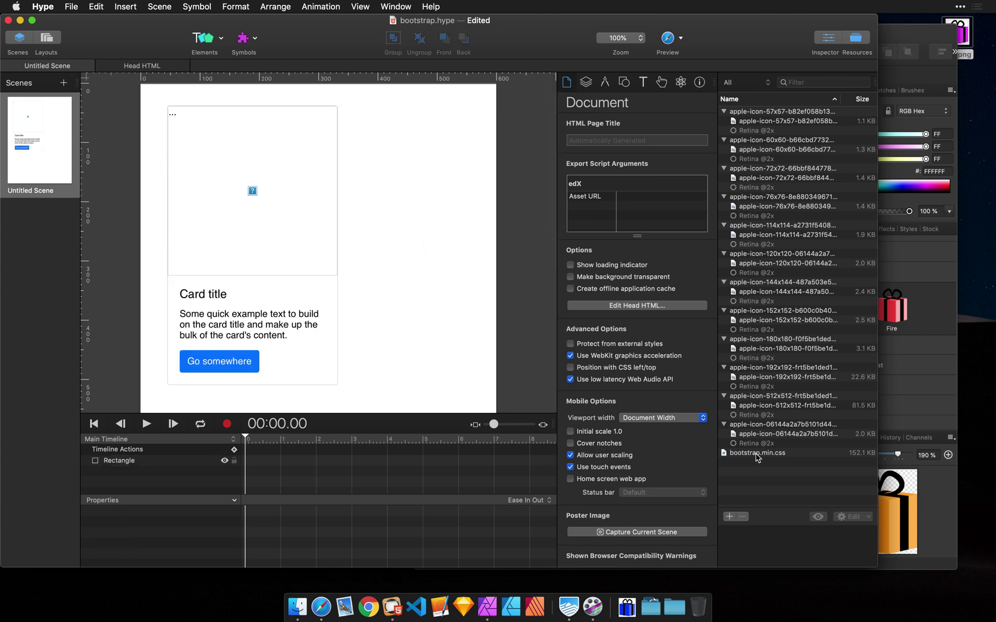
{"action": "left_click", "coordinate": [757, 454]}
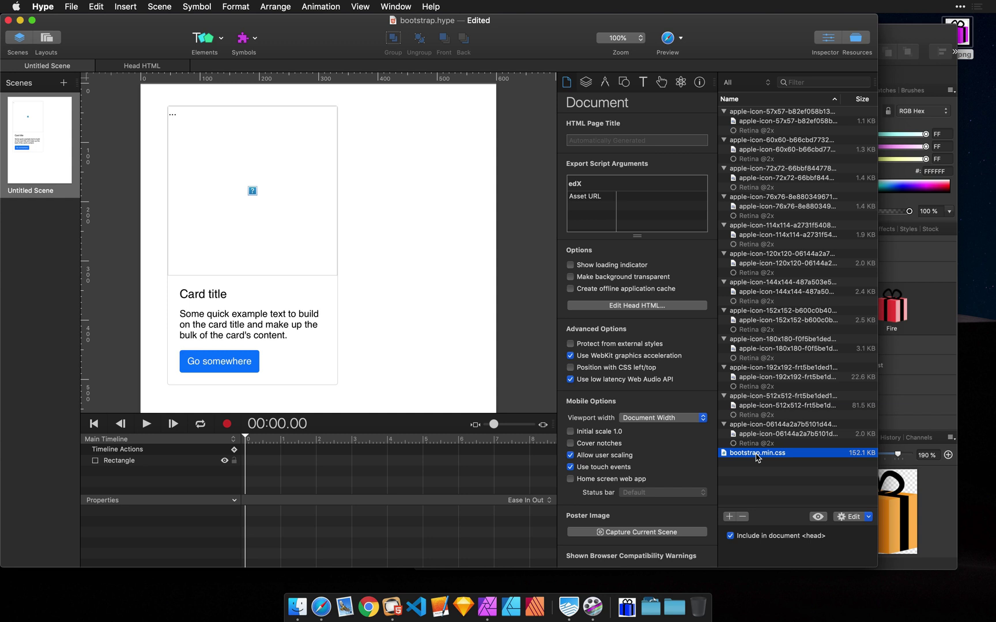
{"action": "left_click", "coordinate": [868, 517]}
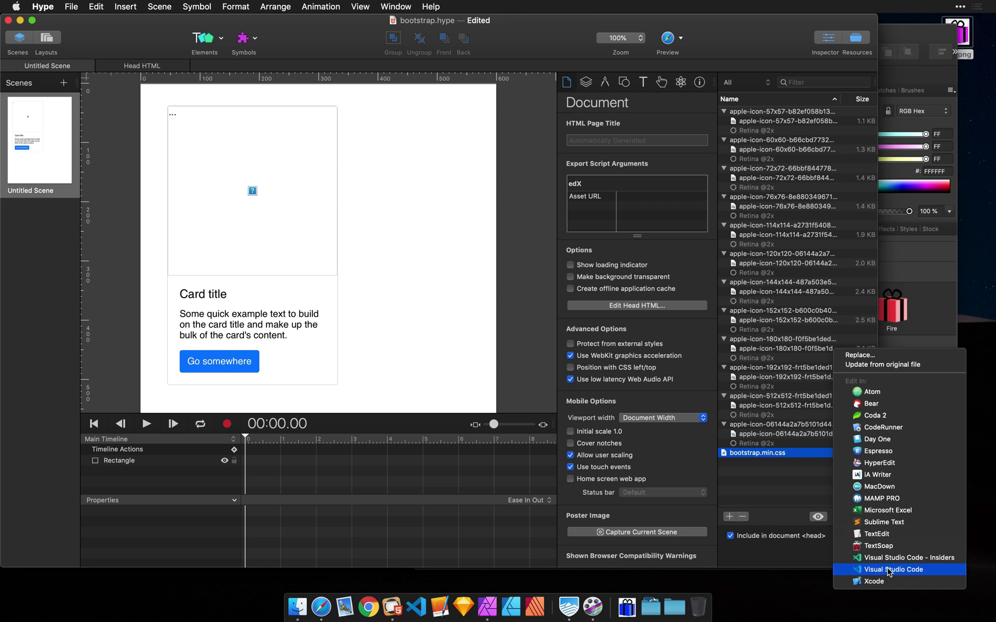
- Edit bootstrap.min.css in Visual Studio Code, adding empty lines after line 7
{"action": "left_click", "coordinate": [887, 570]}
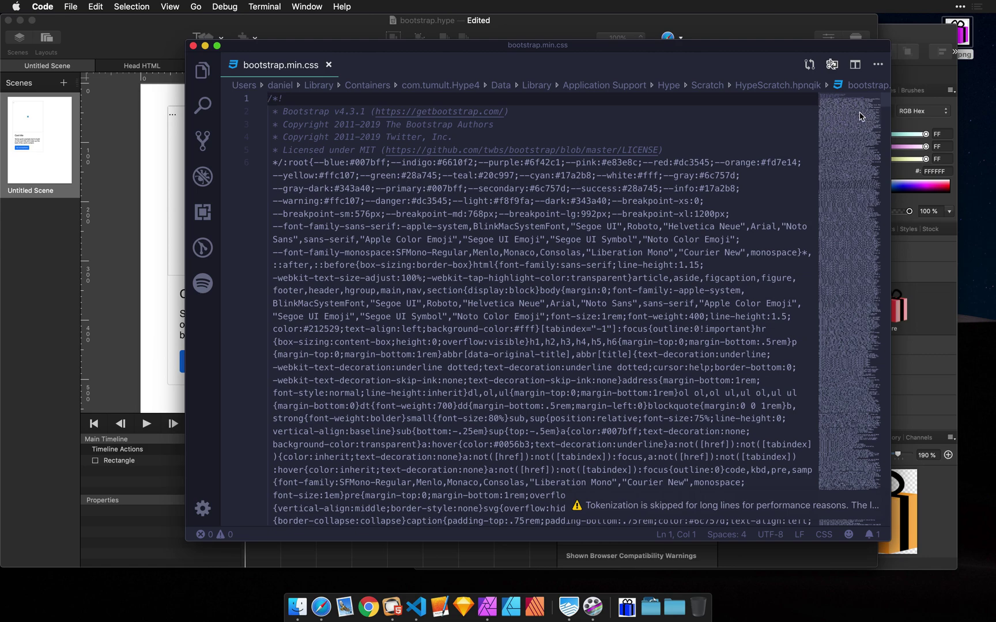
{"action": "left_click_drag", "start_coordinate": [852, 118], "coordinate": [847, 484]}
{"action": "scroll", "coordinate": [591, 348], "scroll_direction": "up", "scroll_amount": 5}
{"action": "left_click", "coordinate": [540, 334]}
{"action": "key", "text": "Return"}
{"action": "key", "text": "Return"}
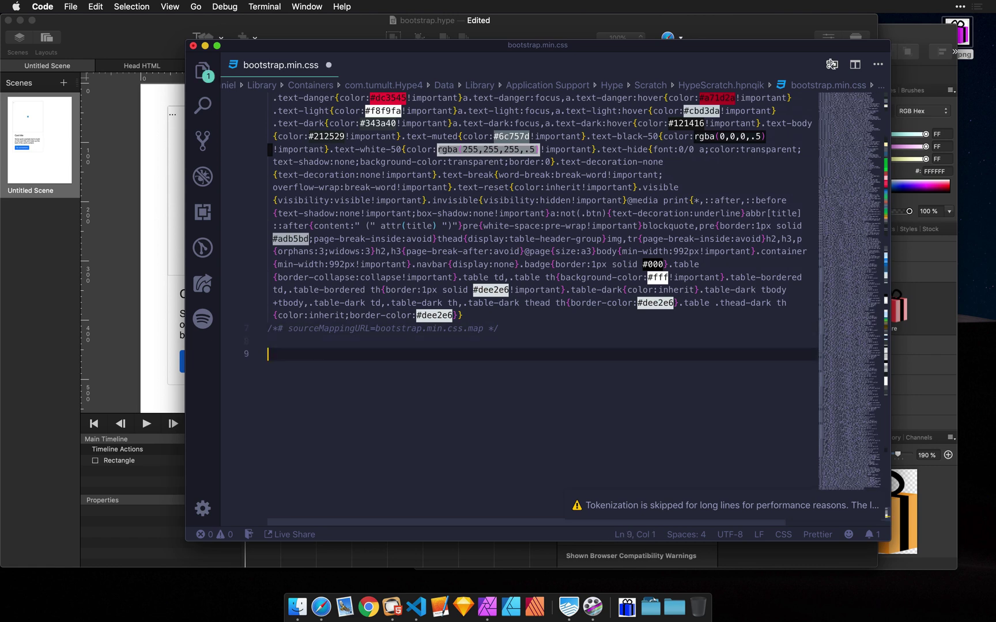
{"action": "left_click", "coordinate": [153, 245]}
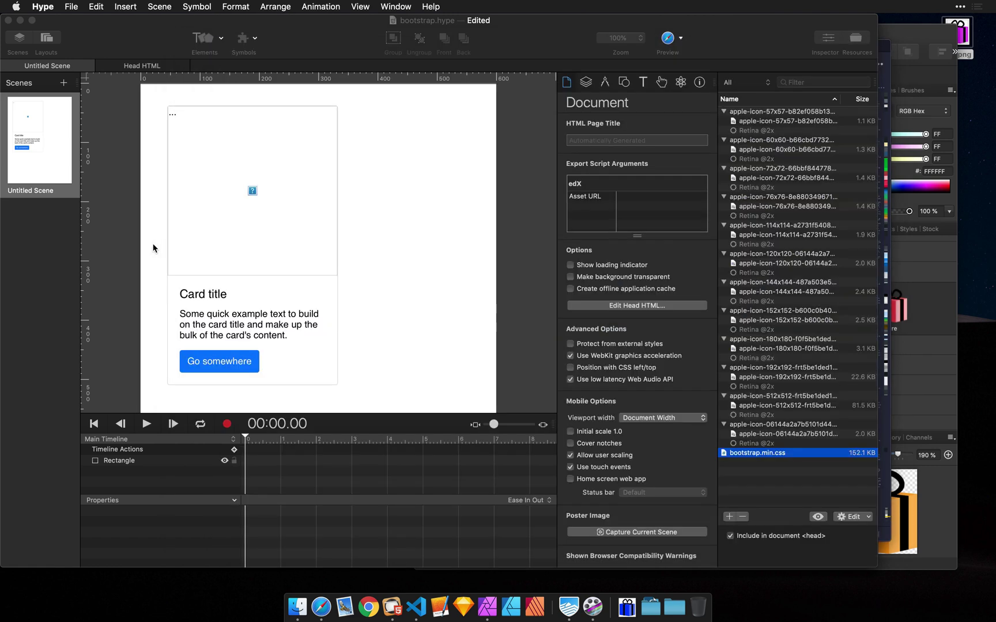
- Open the card element's inner HTML and select the button's btn-primary class name
{"action": "left_click", "coordinate": [257, 265]}
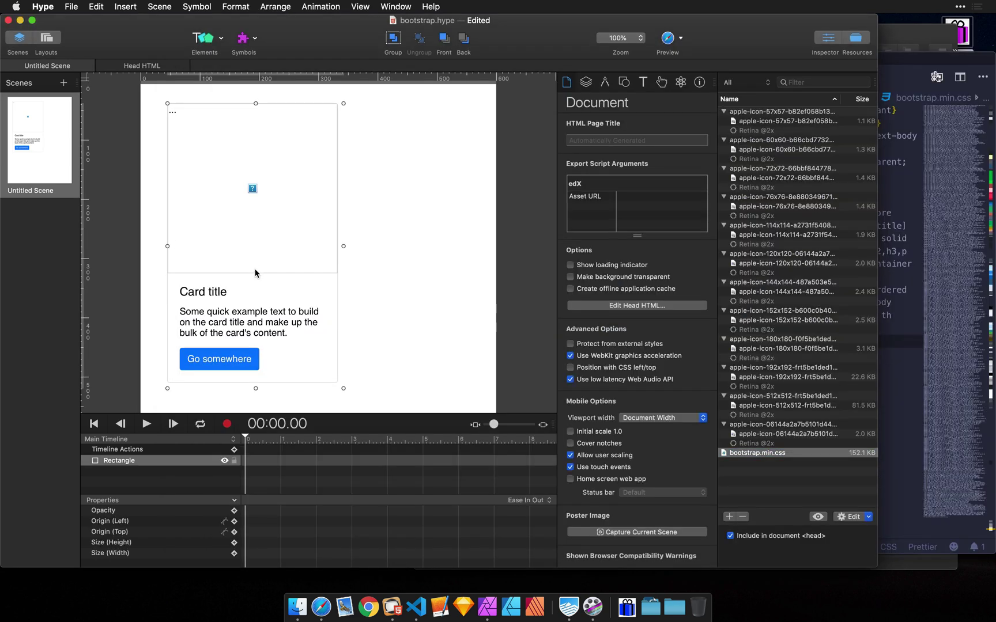
{"action": "left_click", "coordinate": [256, 276]}
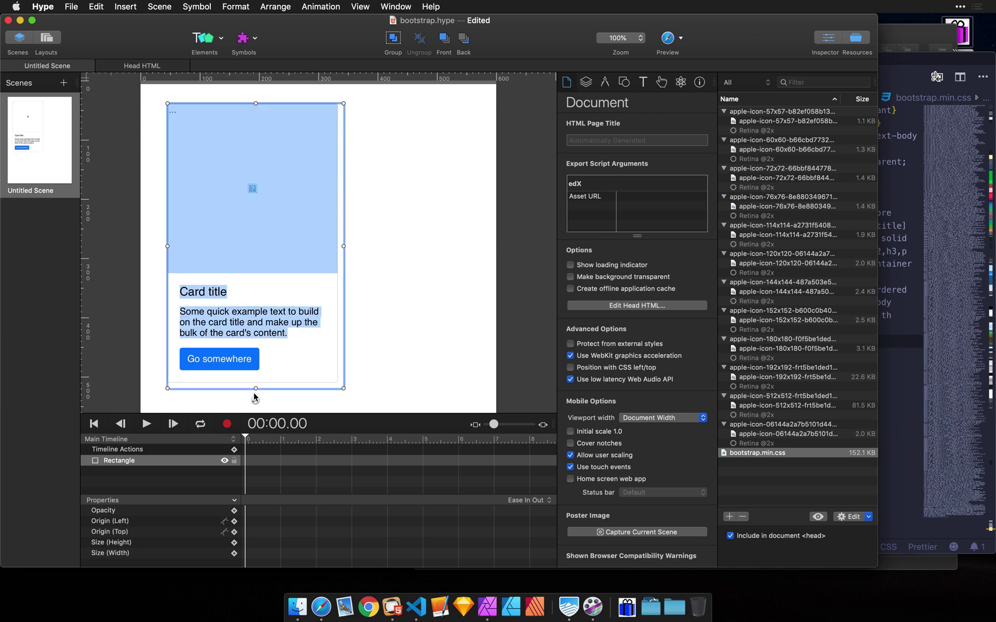
{"action": "left_click", "coordinate": [255, 399]}
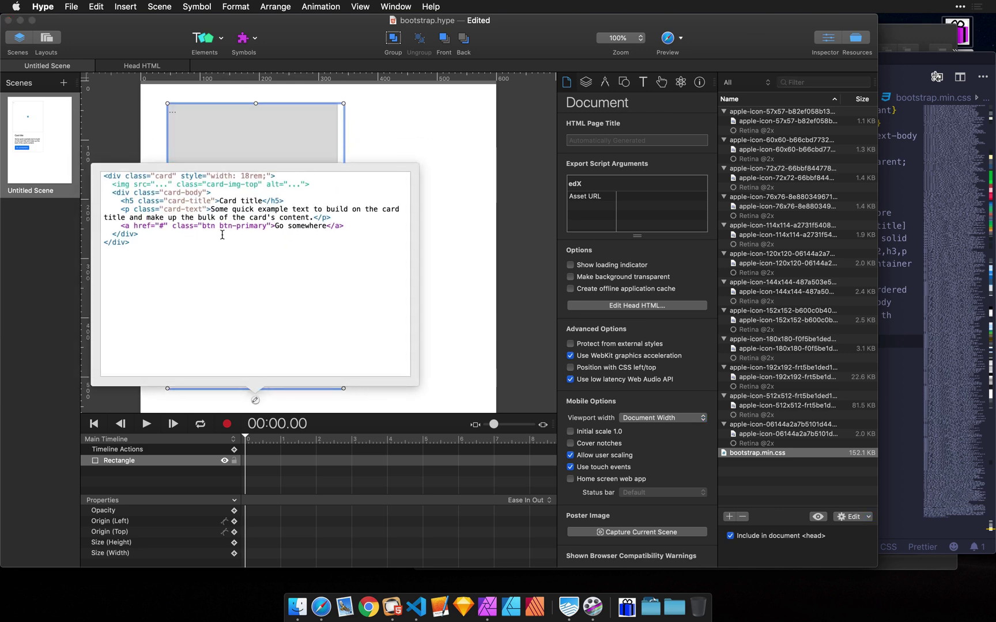
{"action": "left_click_drag", "start_coordinate": [220, 225], "coordinate": [269, 226]}
{"action": "key", "text": "super+c"}
{"action": "left_click", "coordinate": [456, 294]}
- Append the rule .btn-primary {background-color:red;} to bootstrap.min.css and save it
{"action": "left_click", "coordinate": [911, 441]}
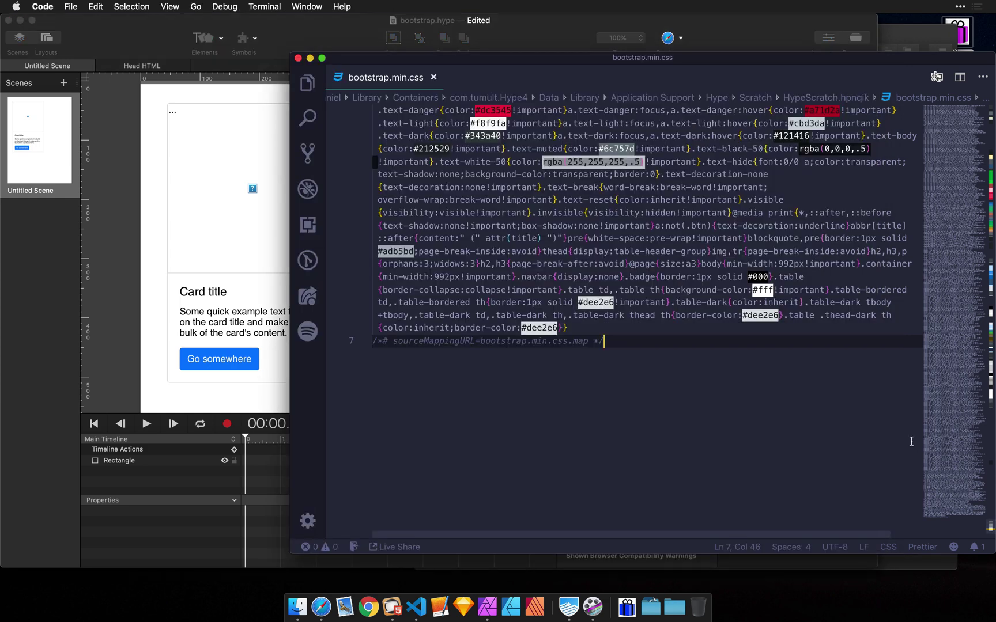
{"action": "key", "text": "Return"}
{"action": "key", "text": "Return"}
{"action": "type", "text": "."}
{"action": "key", "text": "super+v"}
{"action": "type", "text": "{background"}
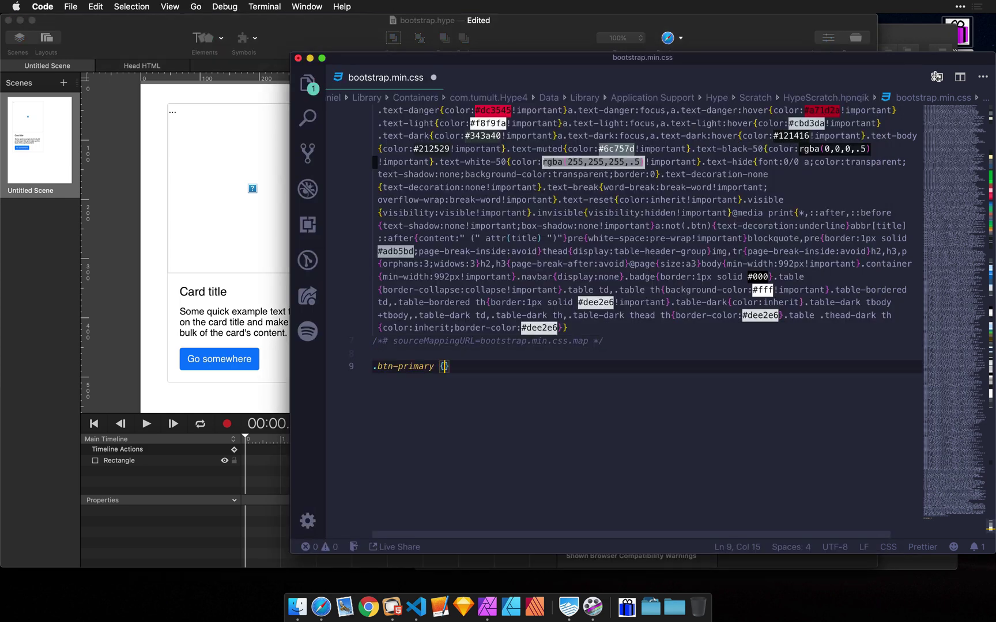
{"action": "type", "text": "="}
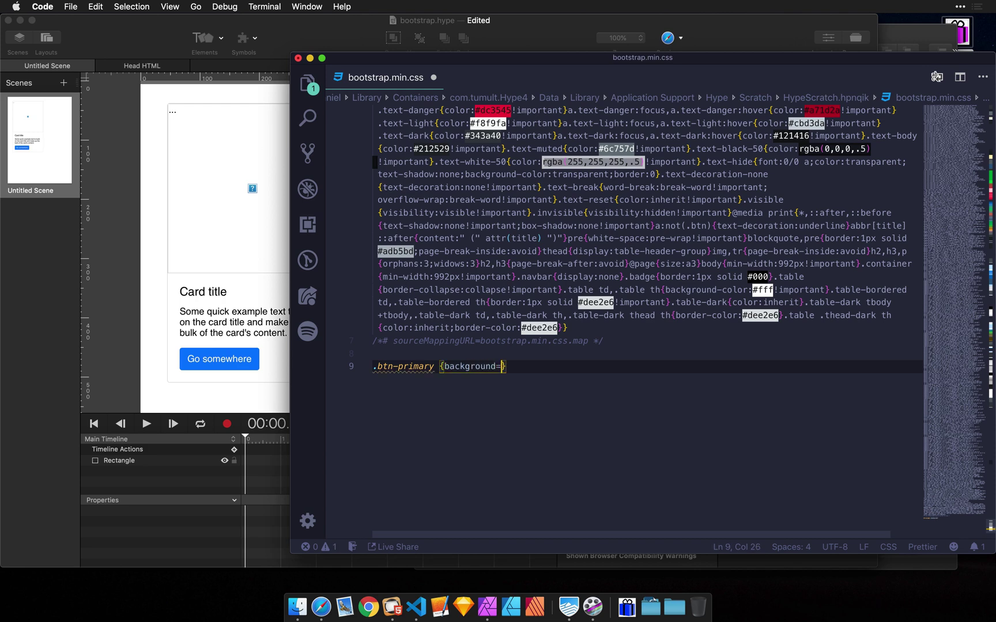
{"action": "key", "text": "BackSpace"}
{"action": "type", "text": "-color:red;"}
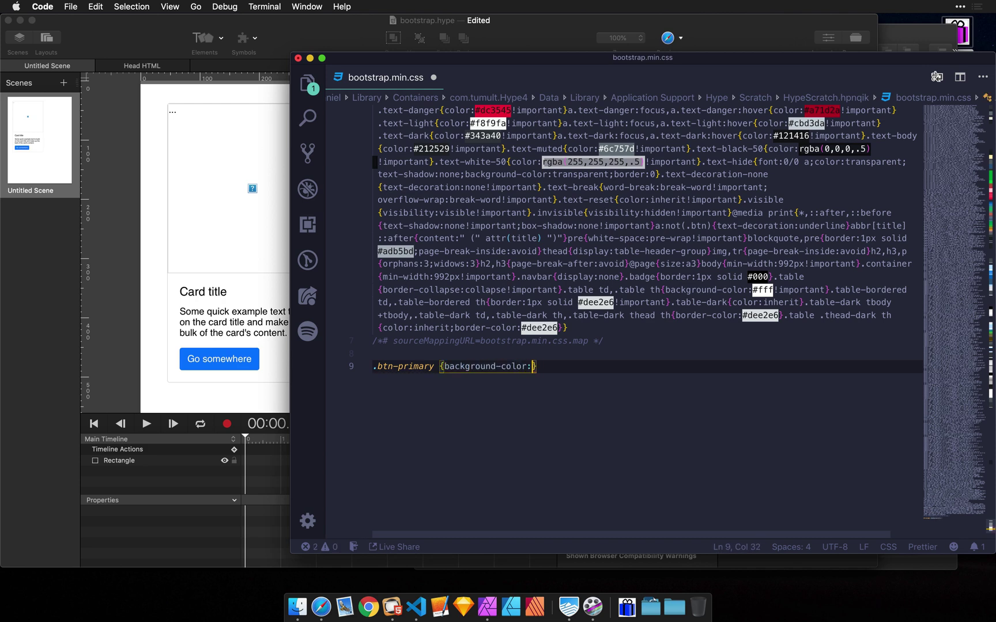
{"action": "key", "text": "super+s"}
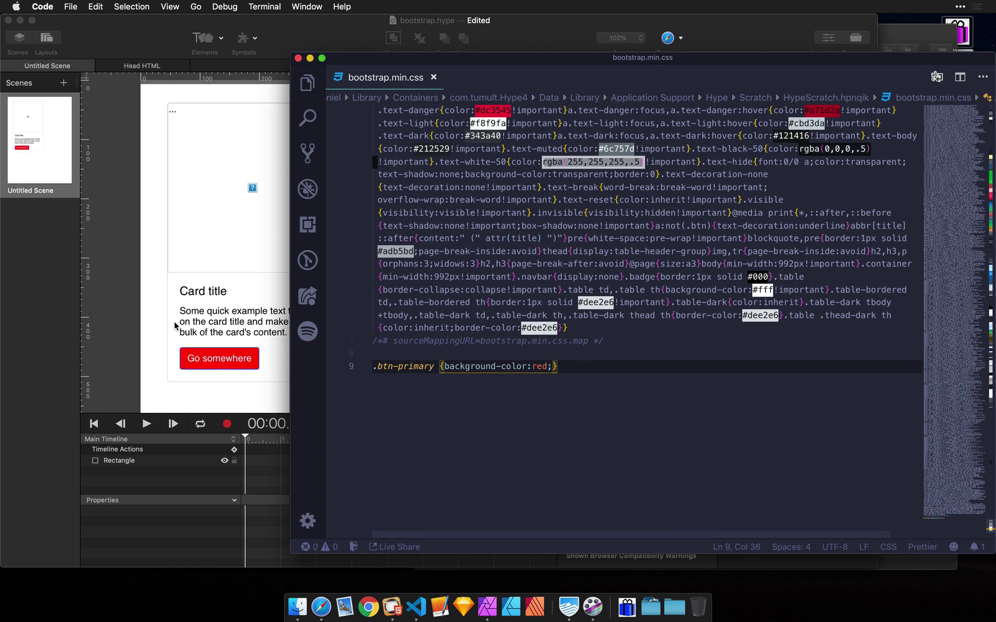
{"action": "left_click", "coordinate": [154, 304]}
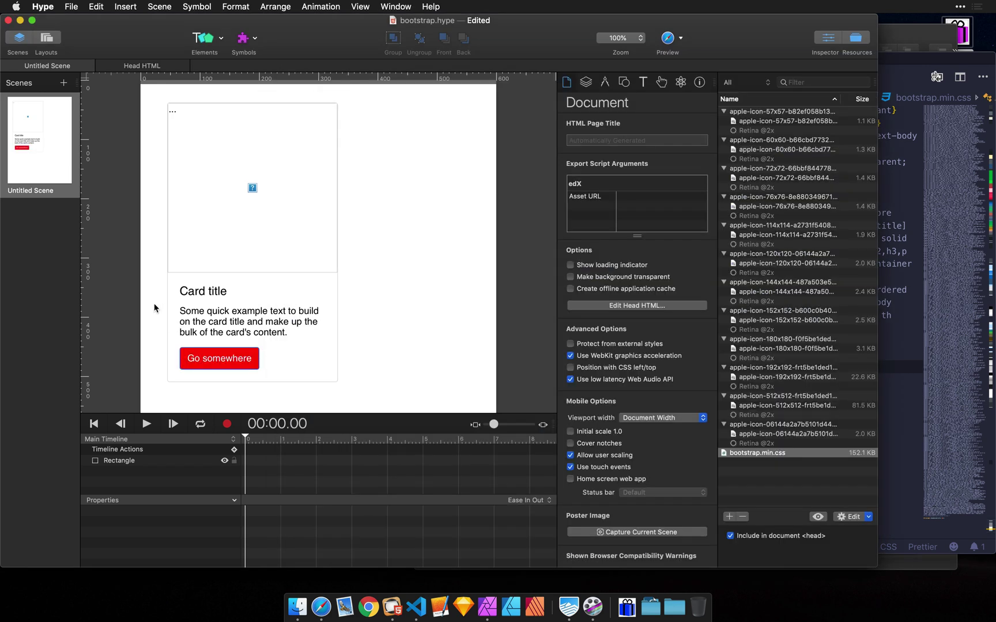
- Open LiveThermometer.hype, review getvalue(), and preview the $10,000-of-$40,000 thermometer in the browser
{"action": "left_click", "coordinate": [240, 333]}
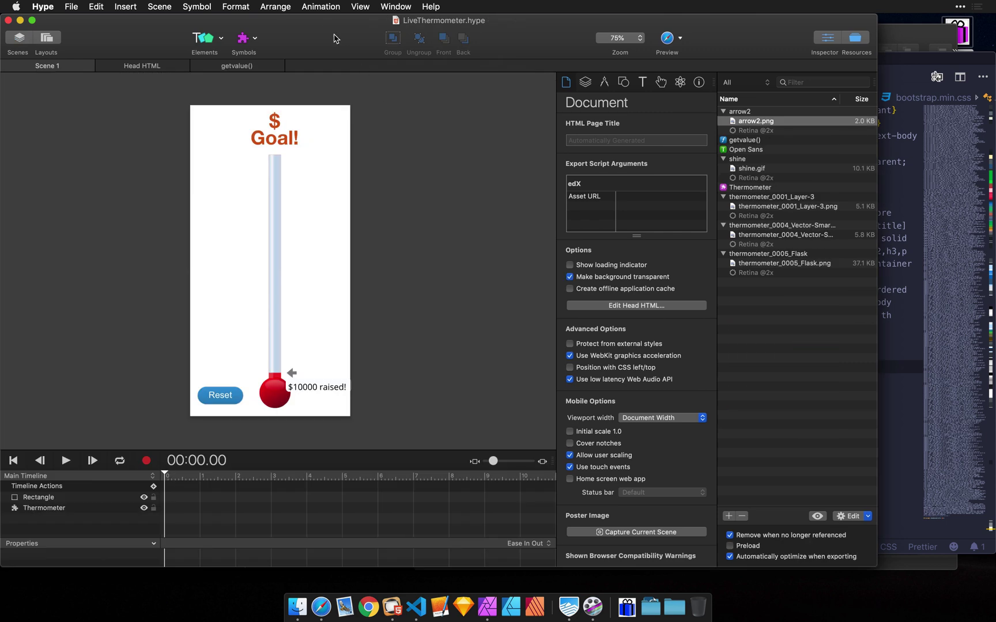
{"action": "left_click", "coordinate": [255, 68]}
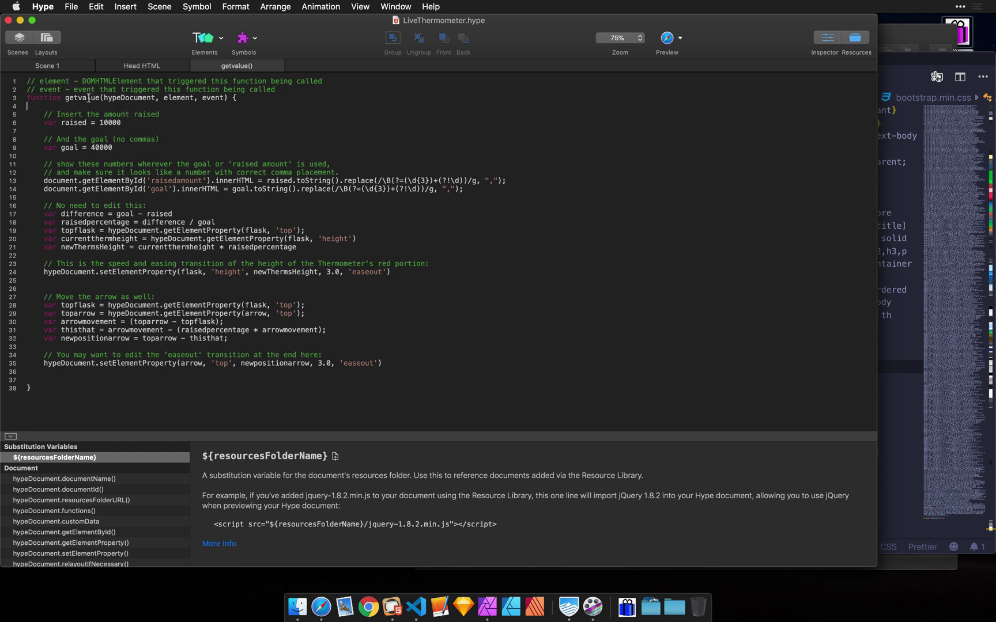
{"action": "left_click", "coordinate": [69, 70]}
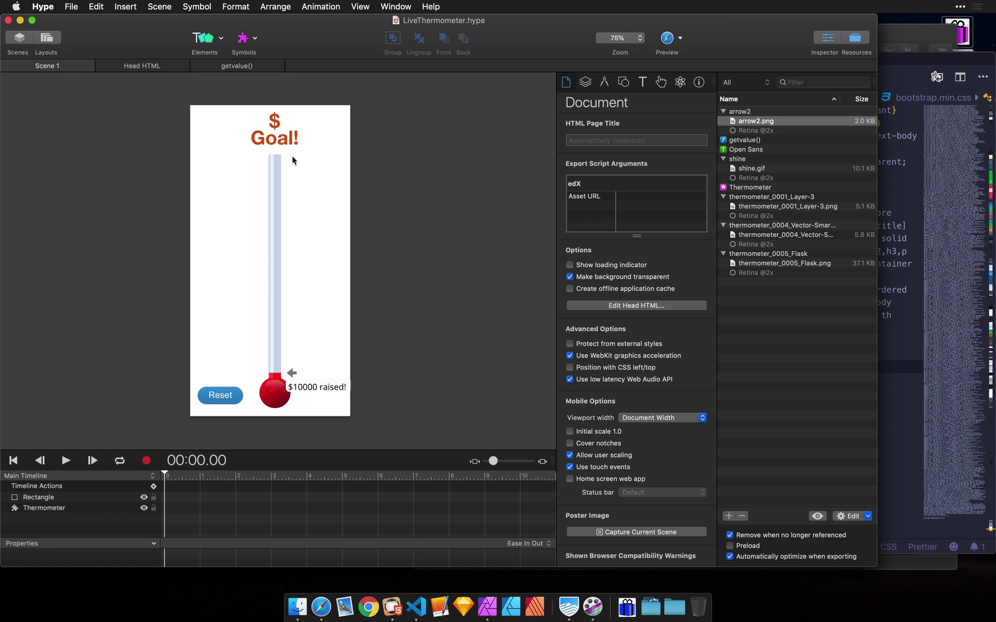
{"action": "left_click", "coordinate": [663, 38]}
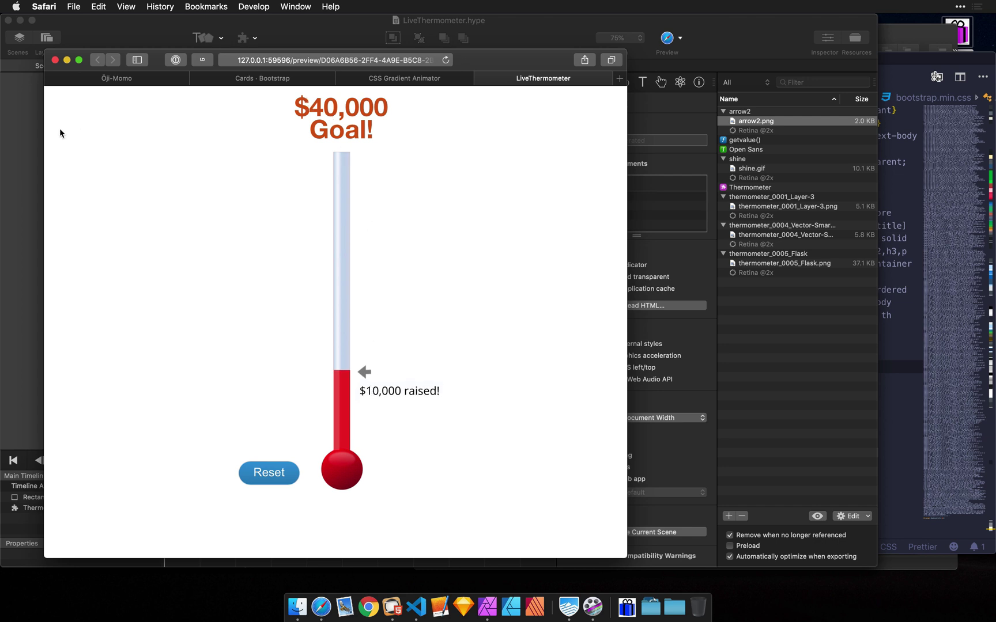
{"action": "left_click", "coordinate": [30, 123]}
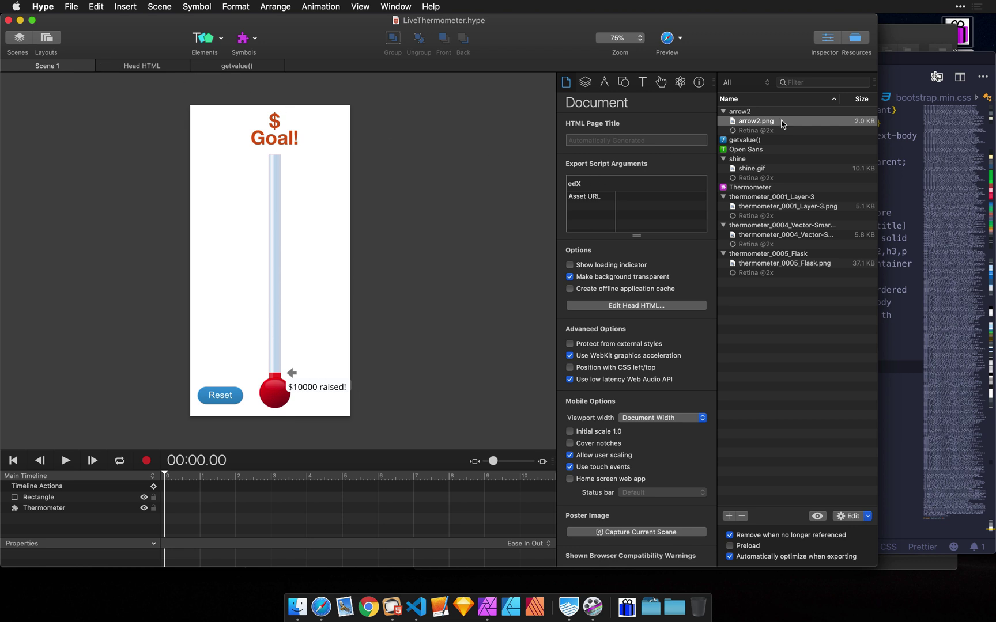
- Send the getvalue() script resource to Visual Studio Code via Edit In
{"action": "left_click", "coordinate": [776, 142]}
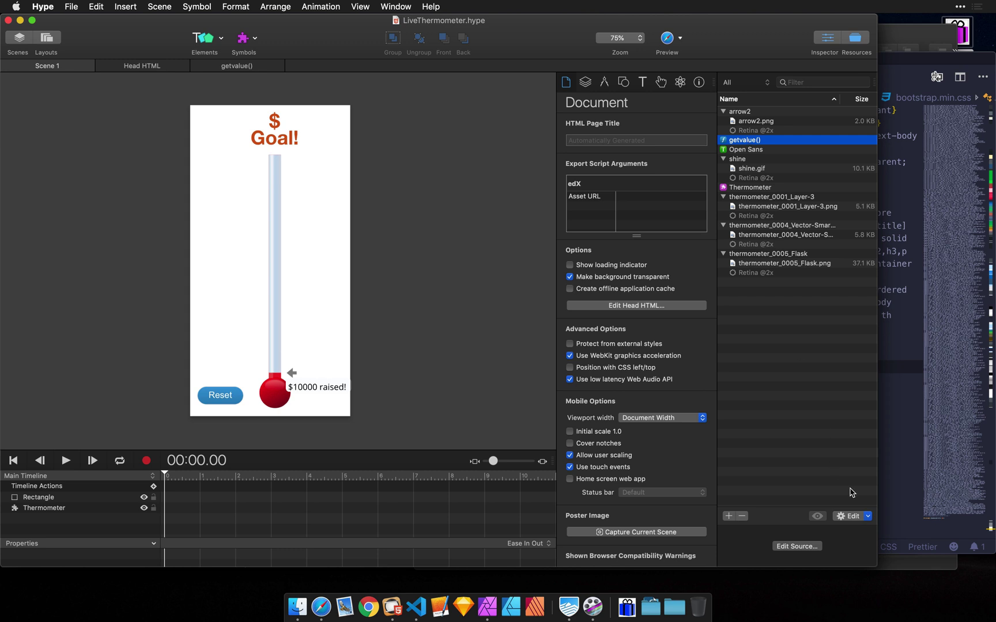
{"action": "left_click", "coordinate": [867, 517]}
{"action": "scroll", "coordinate": [861, 541], "scroll_direction": "down", "scroll_amount": 5}
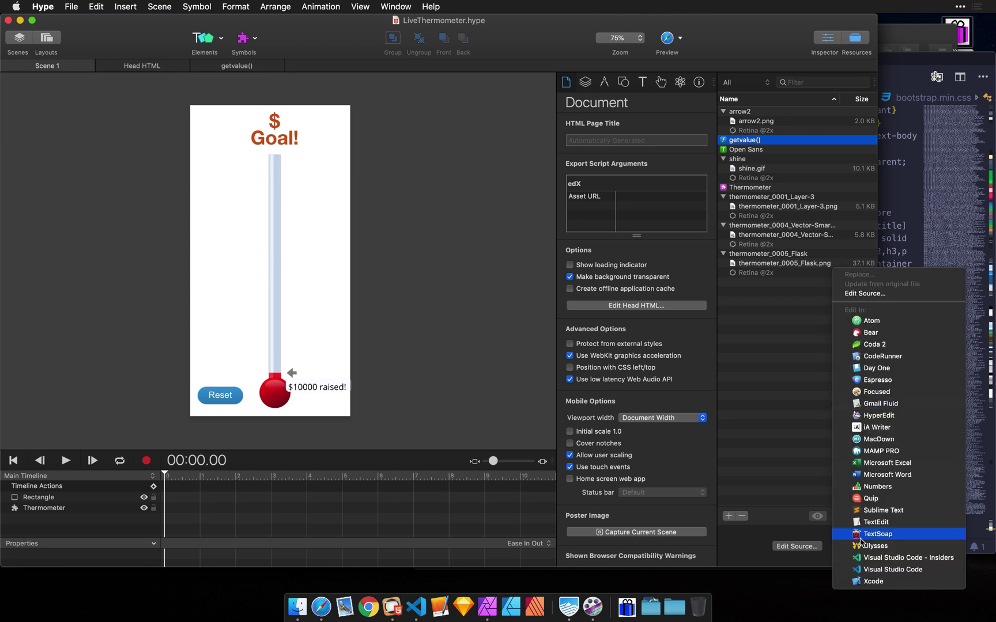
{"action": "left_click", "coordinate": [877, 570]}
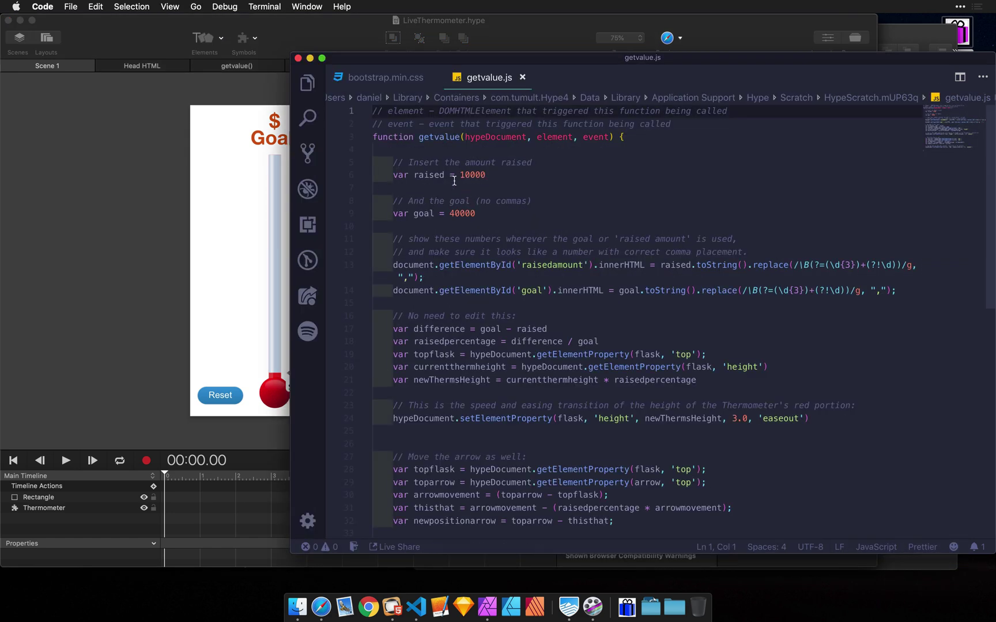
- Look through getvalue.js to find the raised amount near the top
{"action": "left_click", "coordinate": [443, 186]}
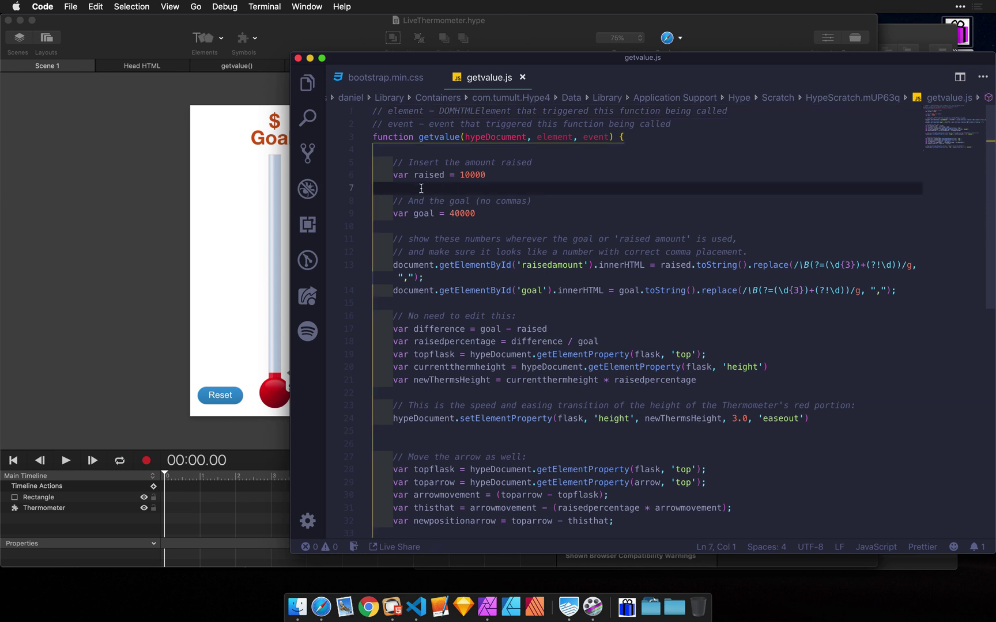
{"action": "scroll", "coordinate": [421, 188], "scroll_direction": "down", "scroll_amount": 5}
{"action": "left_click", "coordinate": [420, 200]}
{"action": "scroll", "coordinate": [388, 391], "scroll_direction": "down", "scroll_amount": 1}
{"action": "left_click", "coordinate": [402, 454]}
{"action": "scroll", "coordinate": [403, 441], "scroll_direction": "up", "scroll_amount": 4}
{"action": "left_click", "coordinate": [446, 225]}
{"action": "left_click", "coordinate": [452, 187]}
- Change raised from 10000 to 25000 and save getvalue.js
{"action": "left_click", "coordinate": [463, 174]}
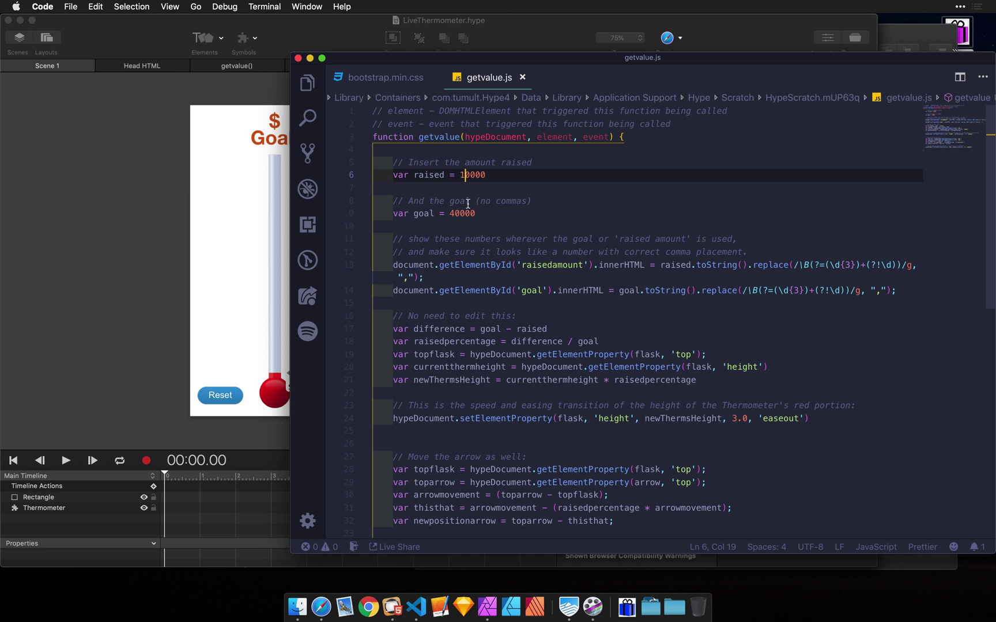
{"action": "key", "text": "shift+Left"}
{"action": "type", "text": "2"}
{"action": "key", "text": "shift+Left"}
{"action": "type", "text": "5"}
{"action": "key", "text": "super+s"}
{"action": "left_click", "coordinate": [106, 209]}
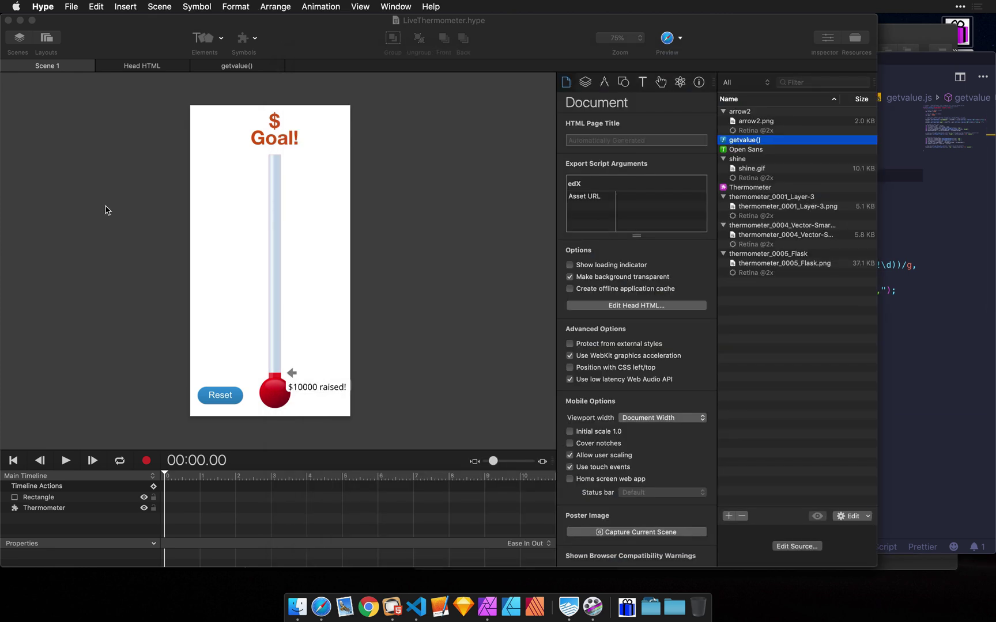
- Preview the thermometer showing $25,000 raised, then open the head HTML in Visual Studio Code
{"action": "left_click", "coordinate": [667, 38]}
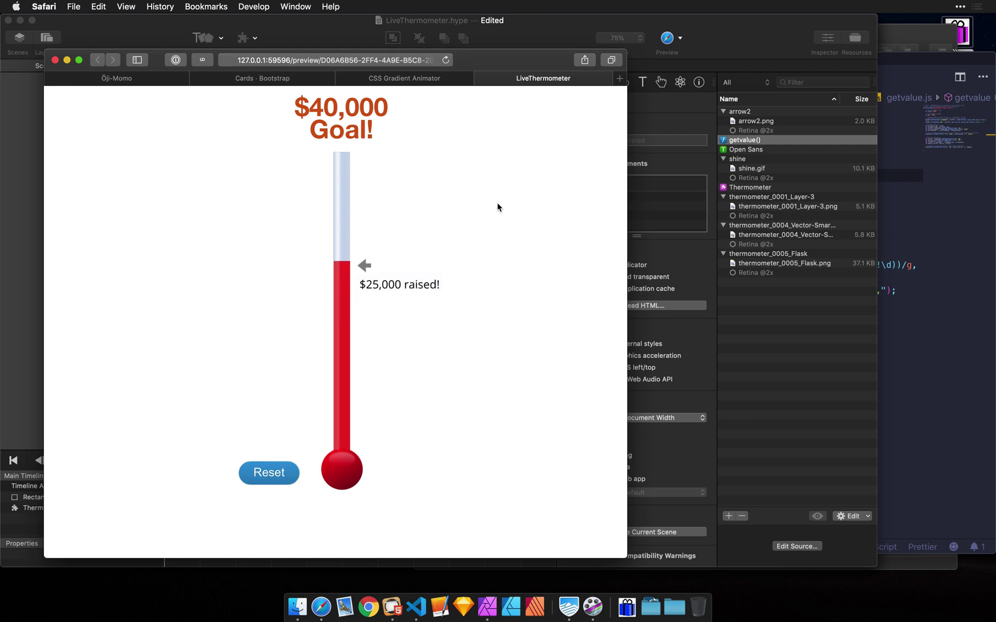
{"action": "left_click", "coordinate": [709, 27]}
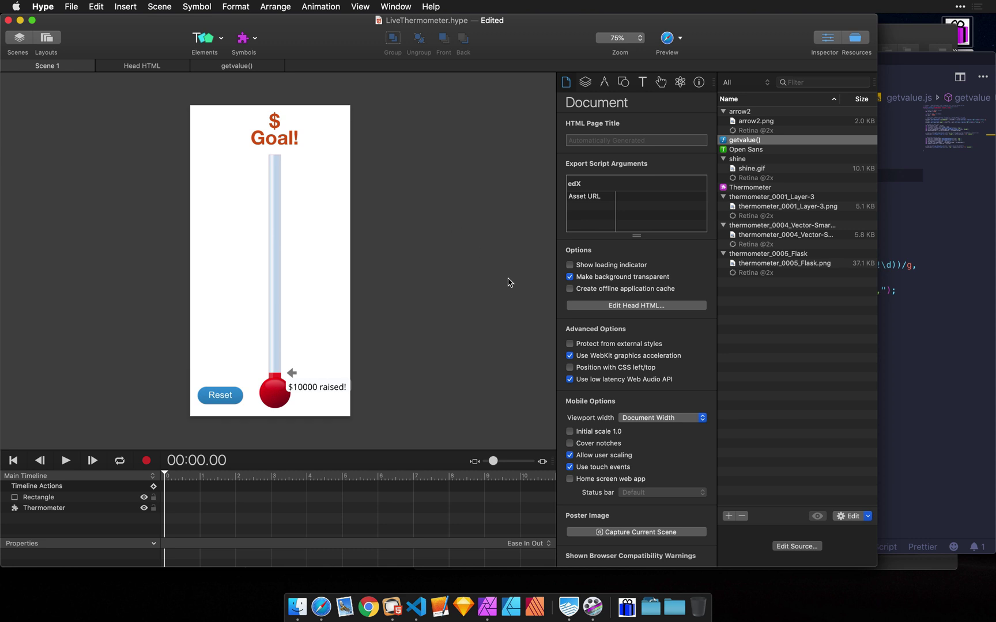
{"action": "right_click", "coordinate": [639, 308]}
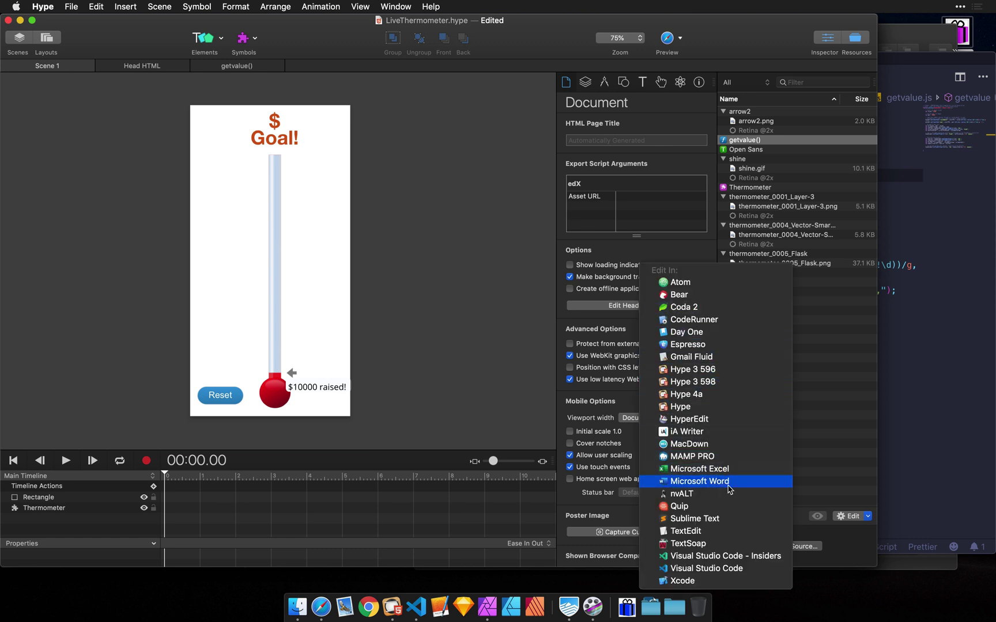
{"action": "left_click", "coordinate": [736, 569]}
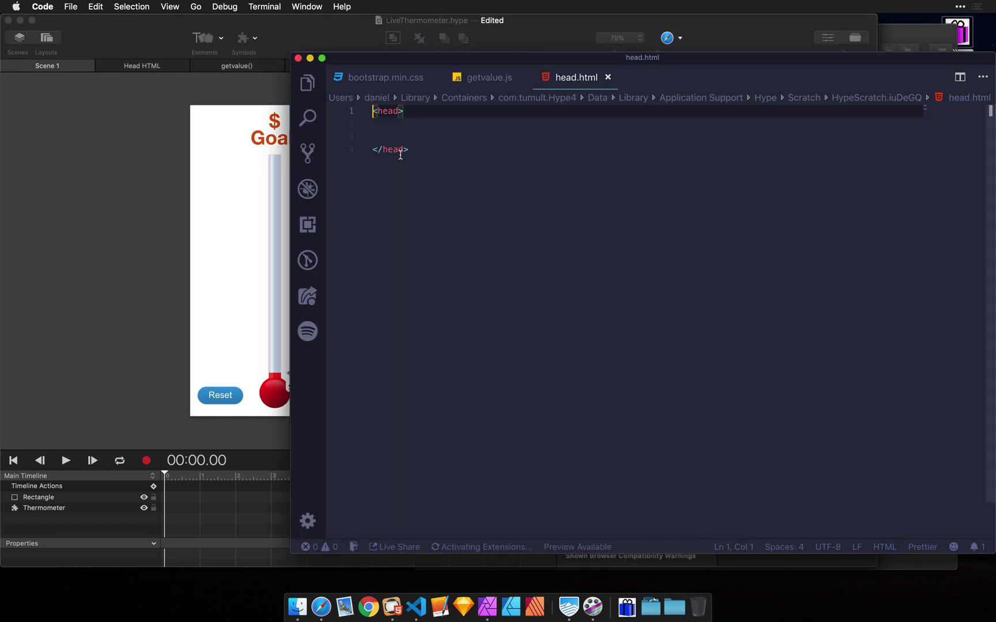
- Add an indented blank line inside head.html's empty head block, then return to Safari
{"action": "left_click", "coordinate": [408, 132]}
{"action": "left_click", "coordinate": [403, 127]}
{"action": "key", "text": "Return"}
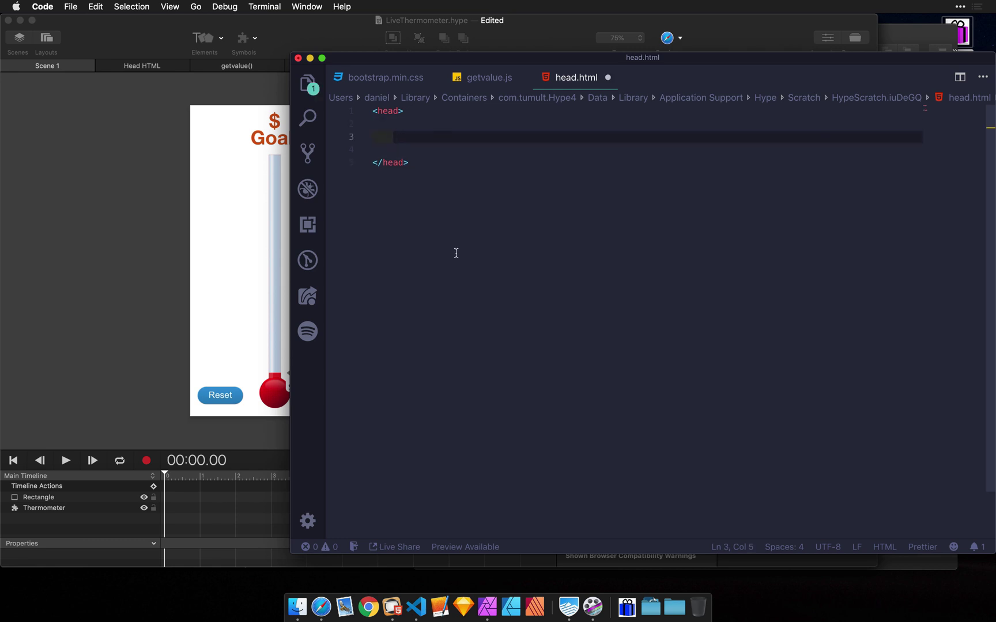
{"action": "left_click", "coordinate": [322, 609]}
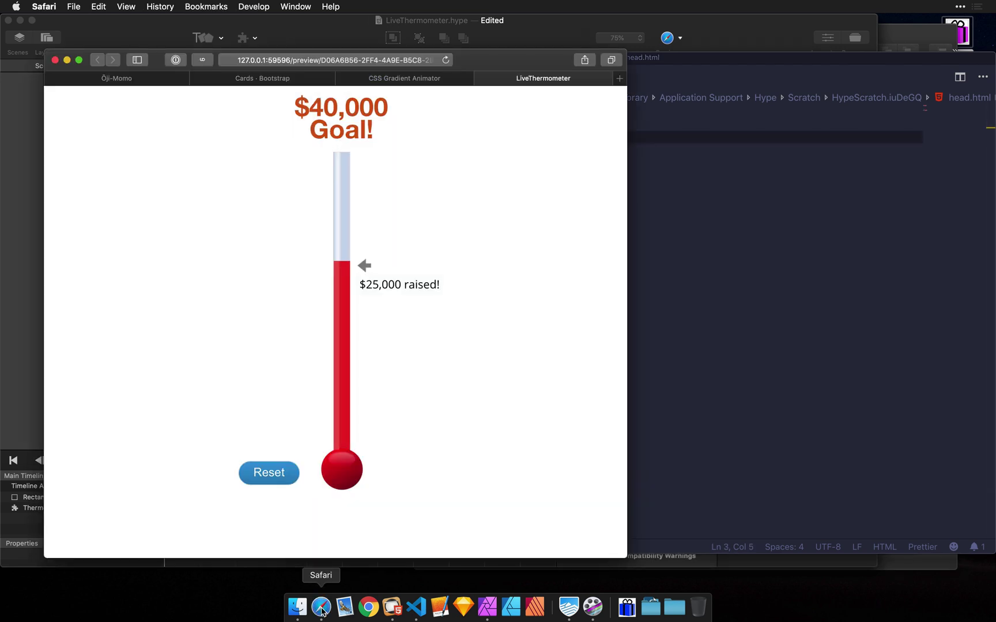
- Build an 8s gradient from #d1b4b4 to #3743c5 in CSS Gradient Animator and select its CSS
{"action": "left_click", "coordinate": [394, 80]}
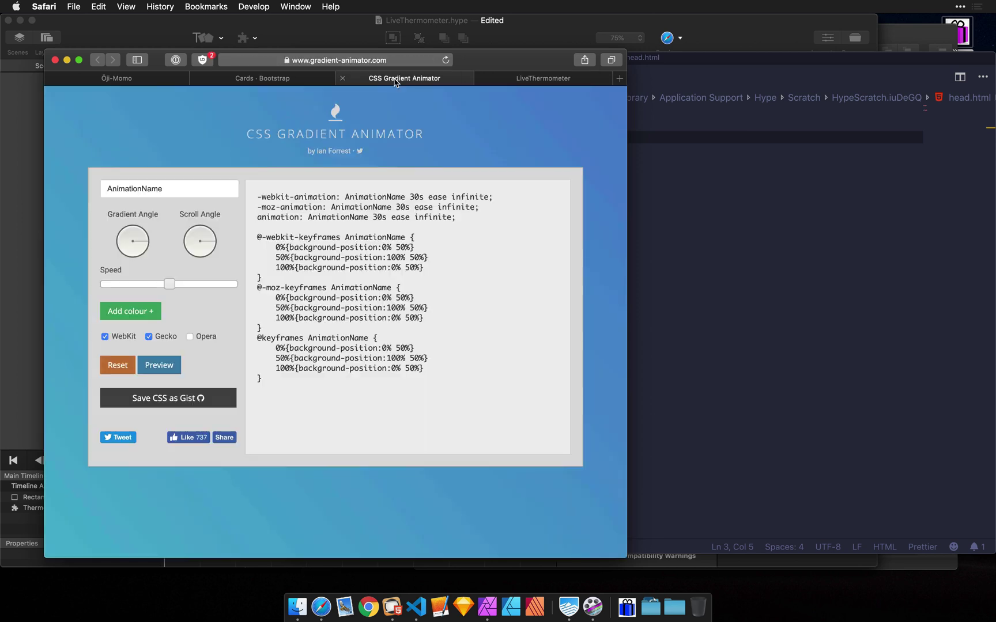
{"action": "left_click", "coordinate": [138, 311]}
{"action": "mouse_move", "coordinate": [145, 374]}
{"action": "left_mouse_down"}
{"action": "mouse_move", "coordinate": [197, 350]}
{"action": "mouse_move", "coordinate": [158, 391]}
{"action": "mouse_move", "coordinate": [118, 367]}
{"action": "left_mouse_up"}
{"action": "left_click", "coordinate": [151, 312]}
{"action": "left_click_drag", "start_coordinate": [232, 378], "coordinate": [195, 369]}
{"action": "left_click", "coordinate": [175, 317]}
{"action": "left_click", "coordinate": [145, 334]}
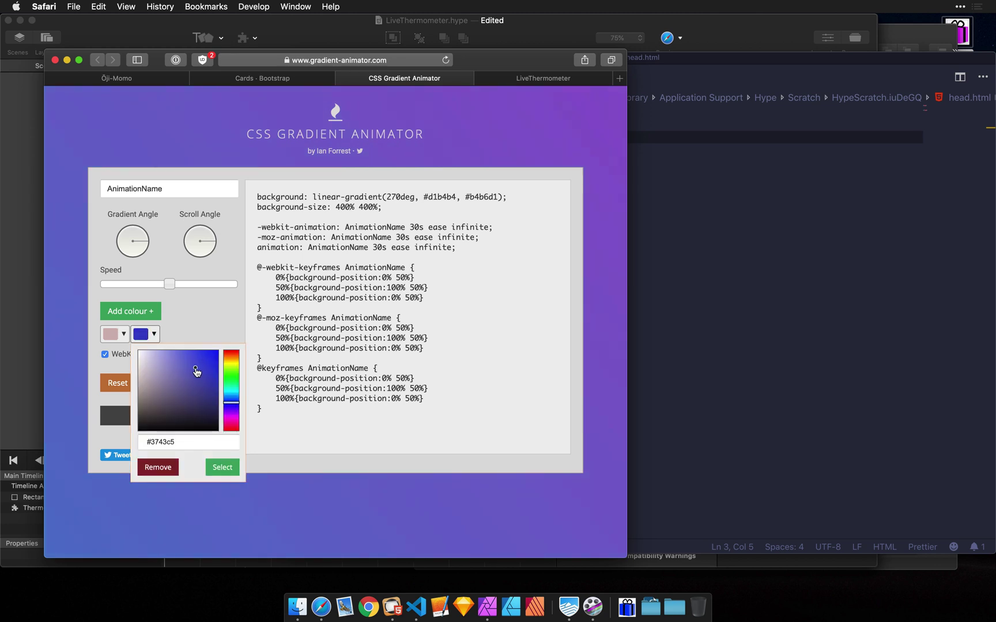
{"action": "left_click", "coordinate": [195, 325]}
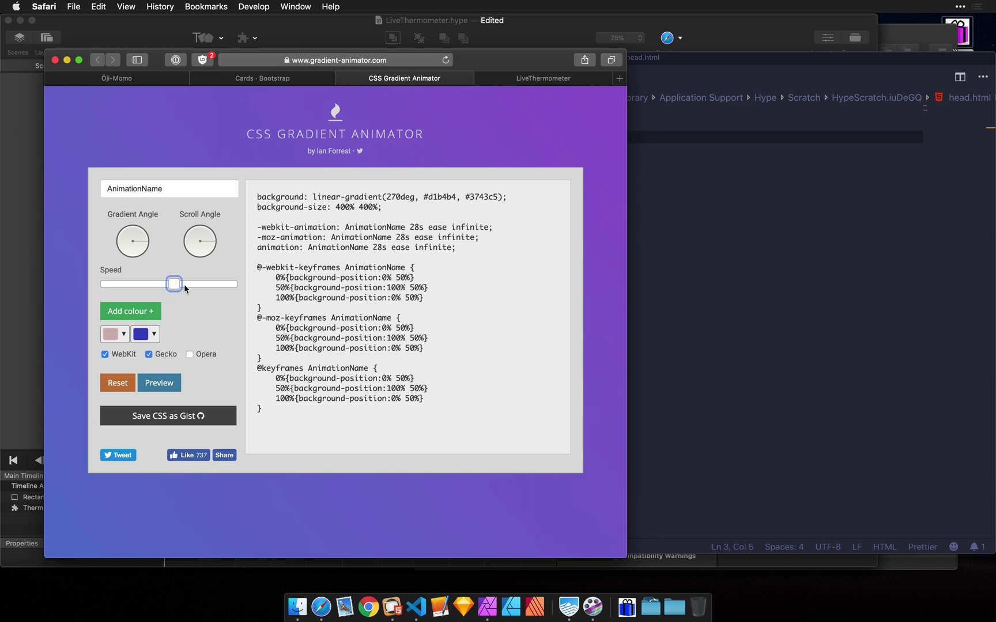
{"action": "left_click_drag", "start_coordinate": [172, 288], "coordinate": [218, 286]}
{"action": "left_click_drag", "start_coordinate": [271, 410], "coordinate": [250, 193]}
{"action": "key", "text": "super+c"}
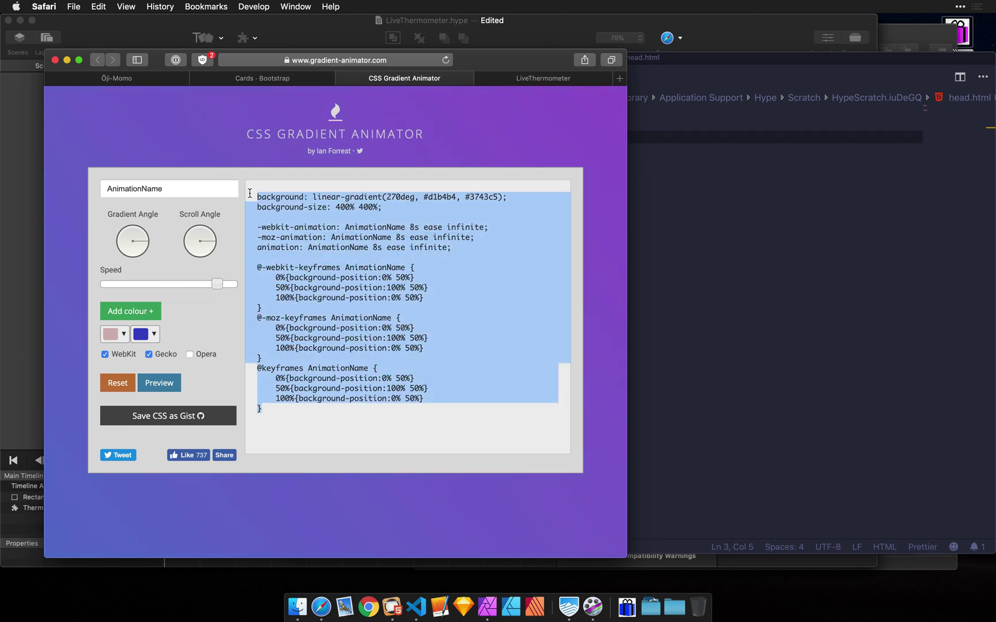
- Paste the gradient CSS into a body rule inside a style block in head.html and save
{"action": "left_click", "coordinate": [729, 146]}
{"action": "type", "text": "<sty"}
{"action": "key", "text": "Return"}
{"action": "type", "text": ">"}
{"action": "key", "text": "Return"}
{"action": "key", "text": "Return"}
{"action": "type", "text": "body {"}
{"action": "key", "text": "Return"}
{"action": "key", "text": "super+v"}
{"action": "key", "text": "Return"}
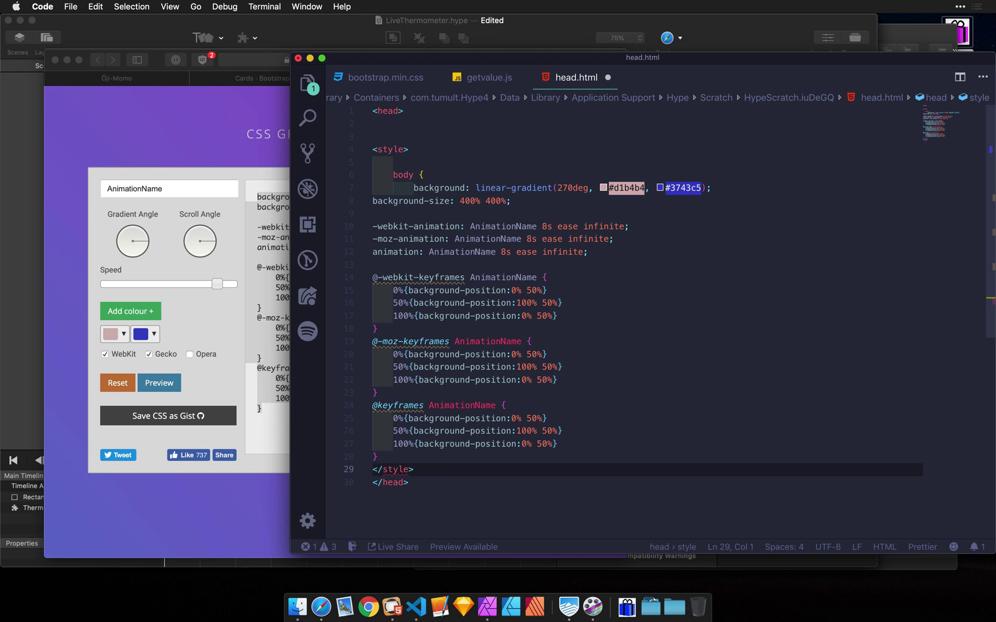
{"action": "type", "text": "}"}
{"action": "key", "text": "Return"}
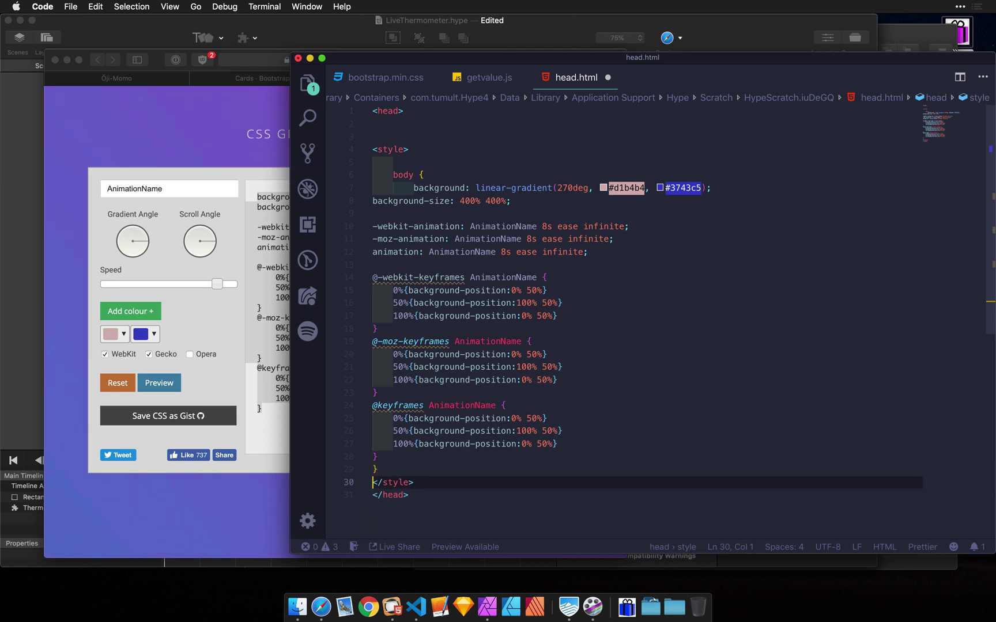
{"action": "key", "text": "super+s"}
- Preview the thermometer on its blue animated gradient, then view the head HTML in Hype and VS Code
{"action": "left_click", "coordinate": [129, 25]}
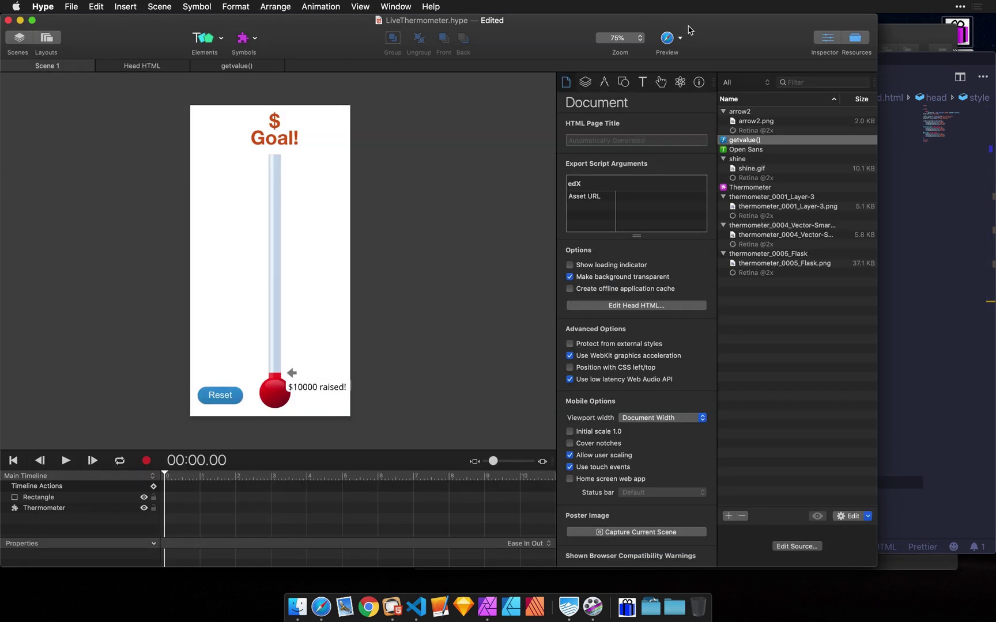
{"action": "left_click", "coordinate": [666, 38]}
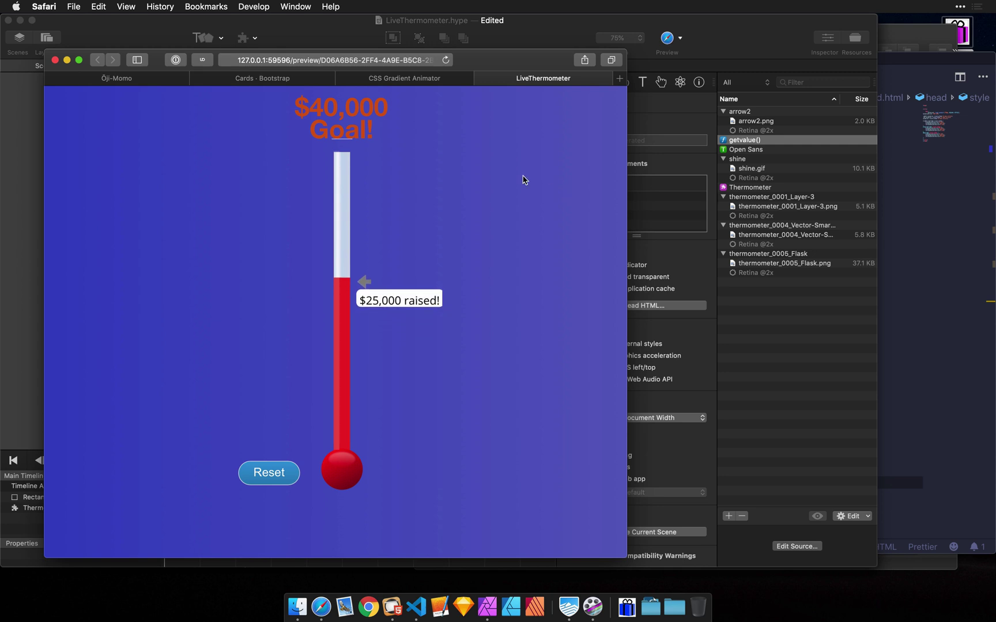
{"action": "left_click", "coordinate": [703, 45]}
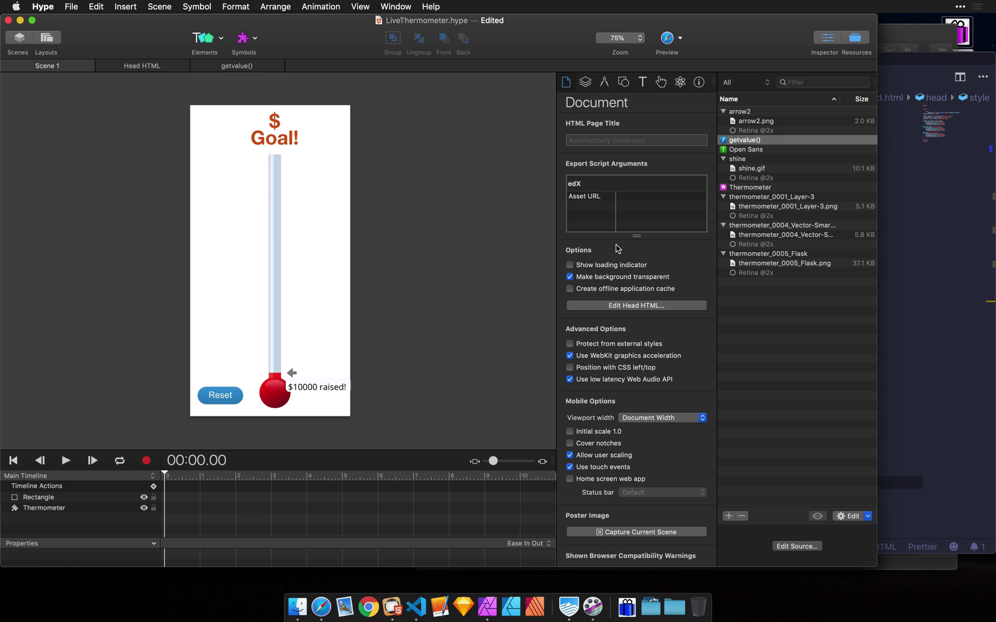
{"action": "left_click", "coordinate": [630, 308]}
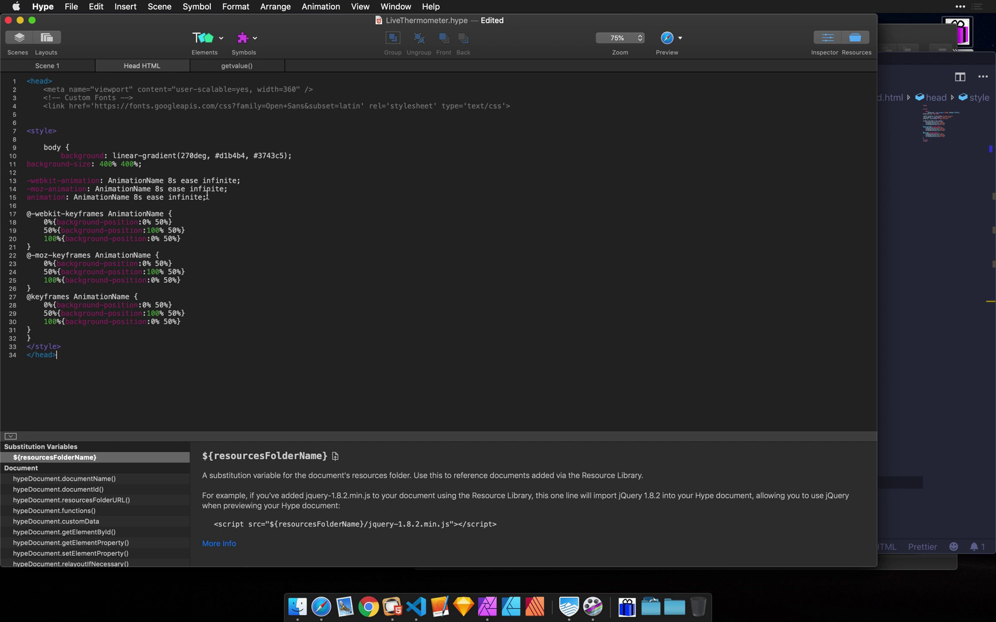
{"action": "left_click", "coordinate": [416, 607]}
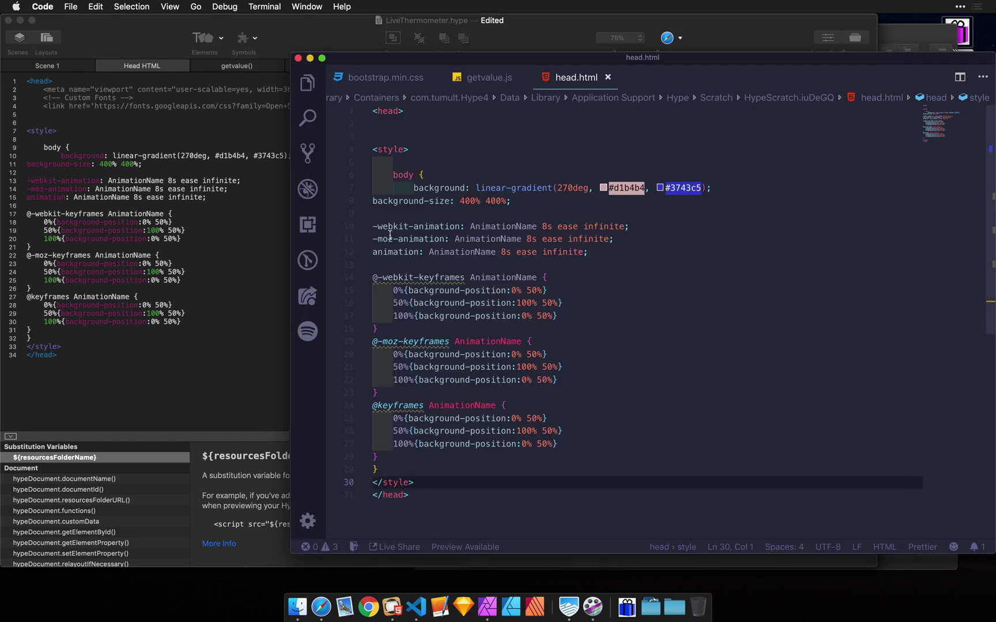
- Reduce the background line's indentation in head.html and save
{"action": "left_click", "coordinate": [412, 189]}
{"action": "key", "text": "BackSpace"}
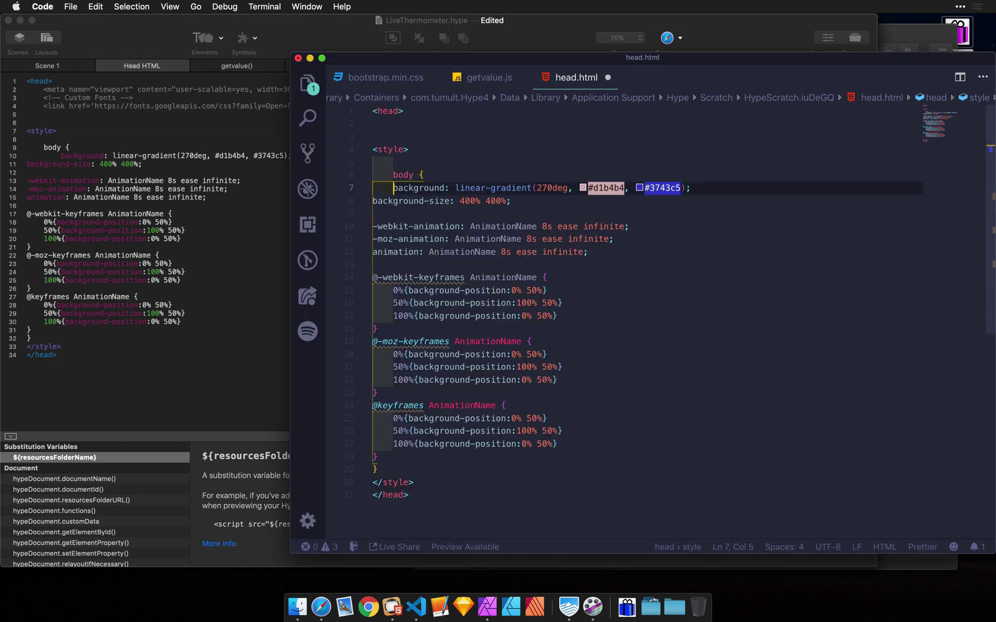
{"action": "key", "text": "cmd+s"}
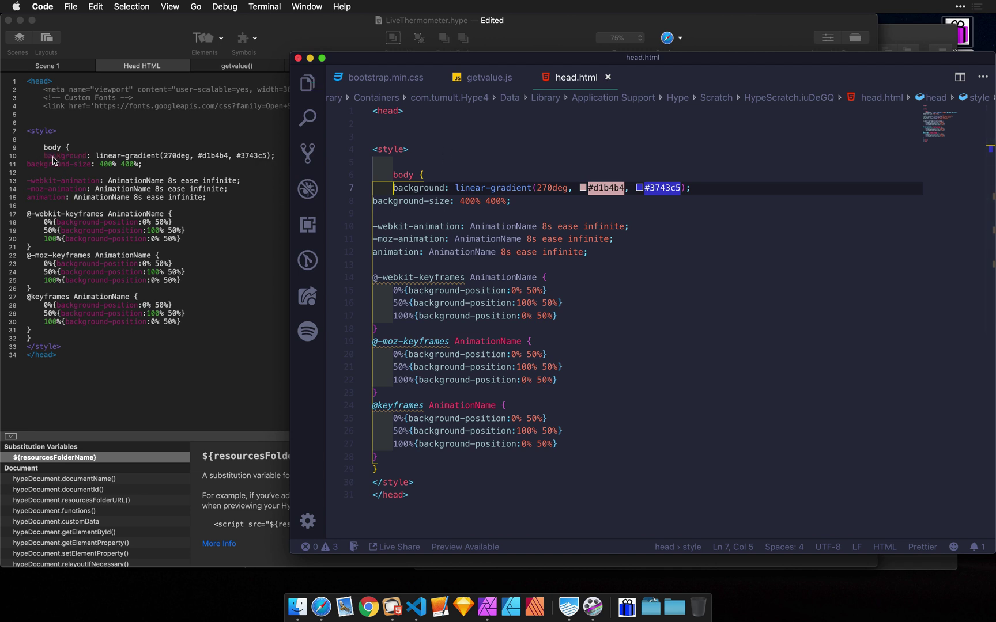
{"action": "key", "text": "Down"}
{"action": "key", "text": "Down"}
{"action": "left_click", "coordinate": [391, 188]}
- Run Beautify file on head.html, save, and check the formatted CSS in Hype
{"action": "key", "text": "cmd+shift+p"}
{"action": "type", "text": "beau"}
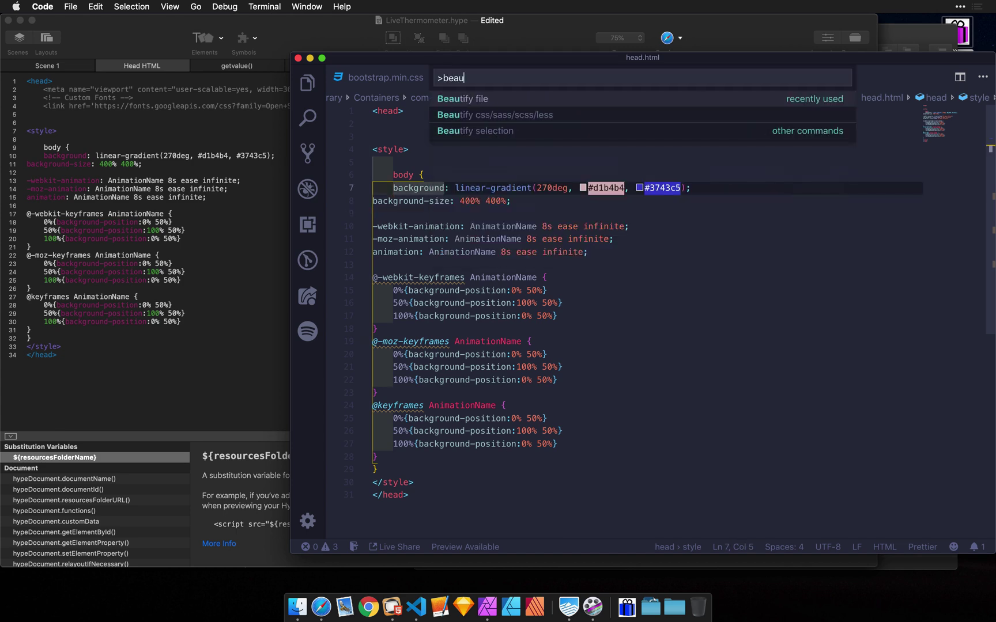
{"action": "key", "text": "Return"}
{"action": "left_click", "coordinate": [416, 125]}
{"action": "scroll", "coordinate": [417, 127], "scroll_direction": "down", "scroll_amount": 10}
{"action": "left_click", "coordinate": [483, 195]}
{"action": "key", "text": "cmd+s"}
{"action": "left_click", "coordinate": [247, 207]}
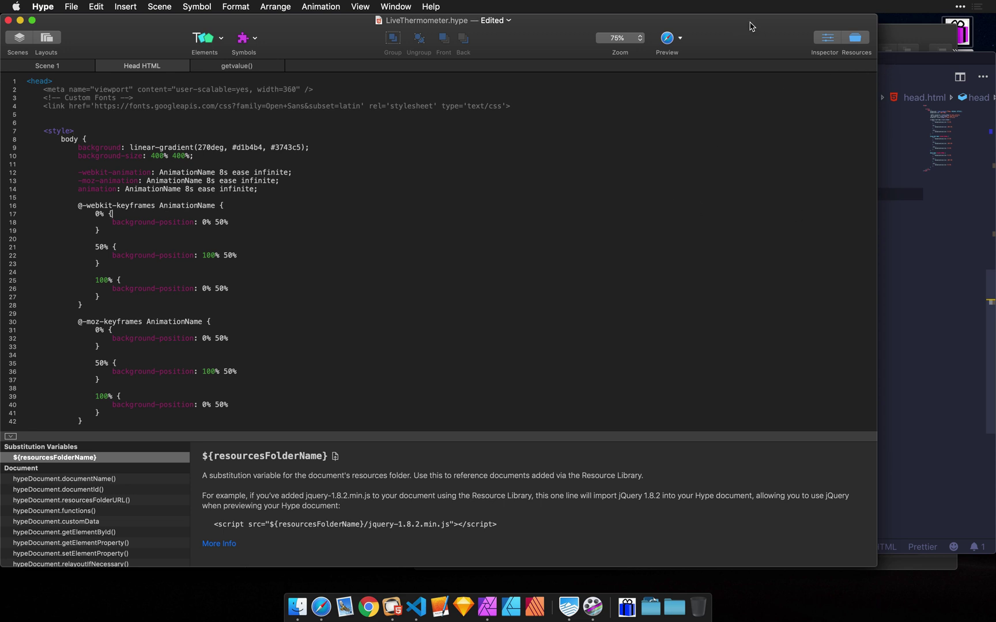
{"action": "left_click", "coordinate": [896, 57]}
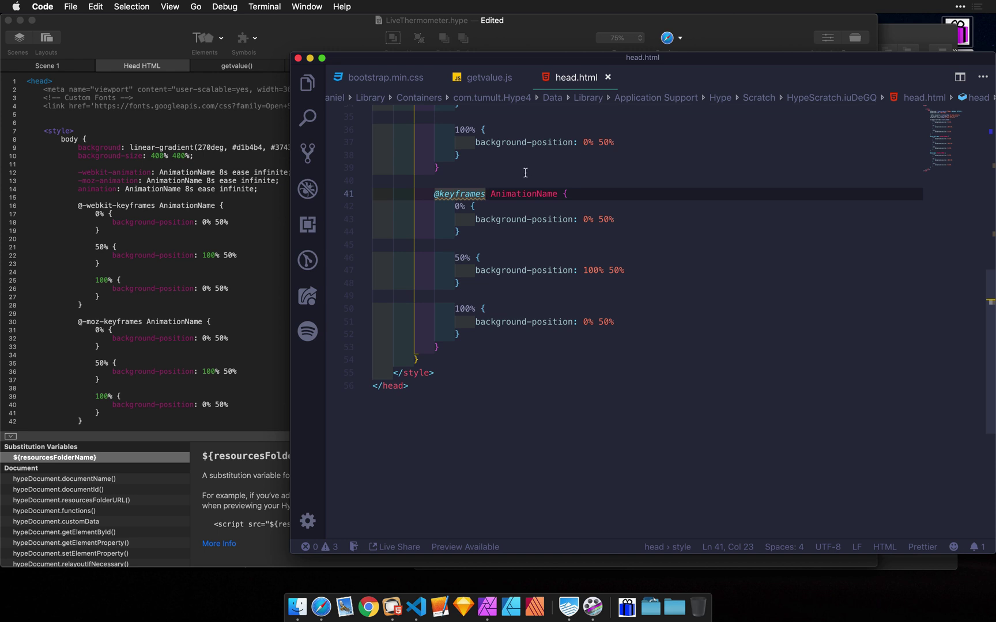
{"action": "scroll", "coordinate": [521, 175], "scroll_direction": "up", "scroll_amount": 2}
{"action": "scroll", "coordinate": [521, 174], "scroll_direction": "up", "scroll_amount": 10}
{"action": "left_click", "coordinate": [427, 136]}
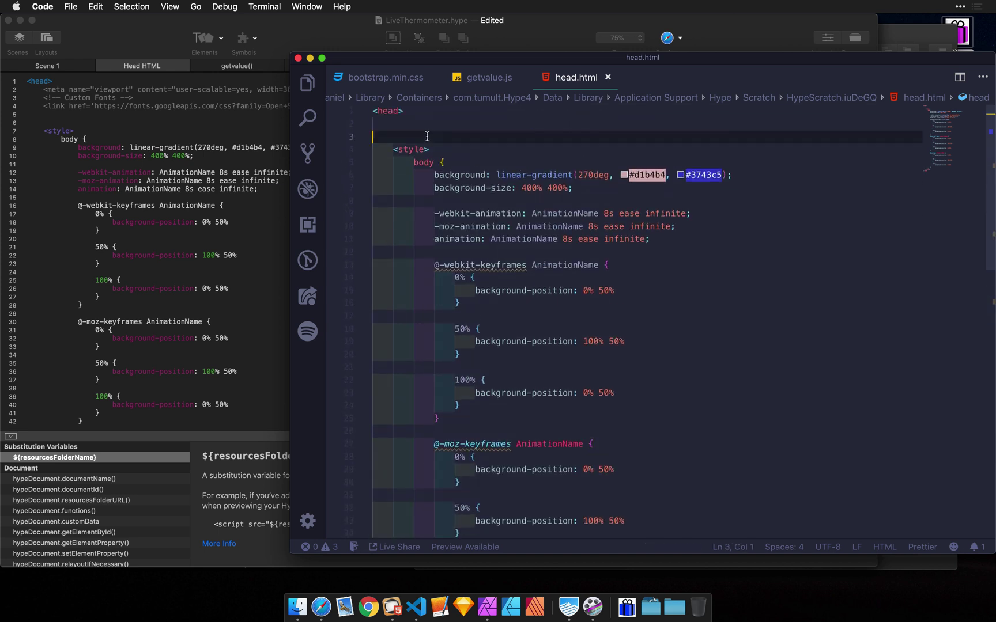
{"action": "left_click", "coordinate": [109, 29]}
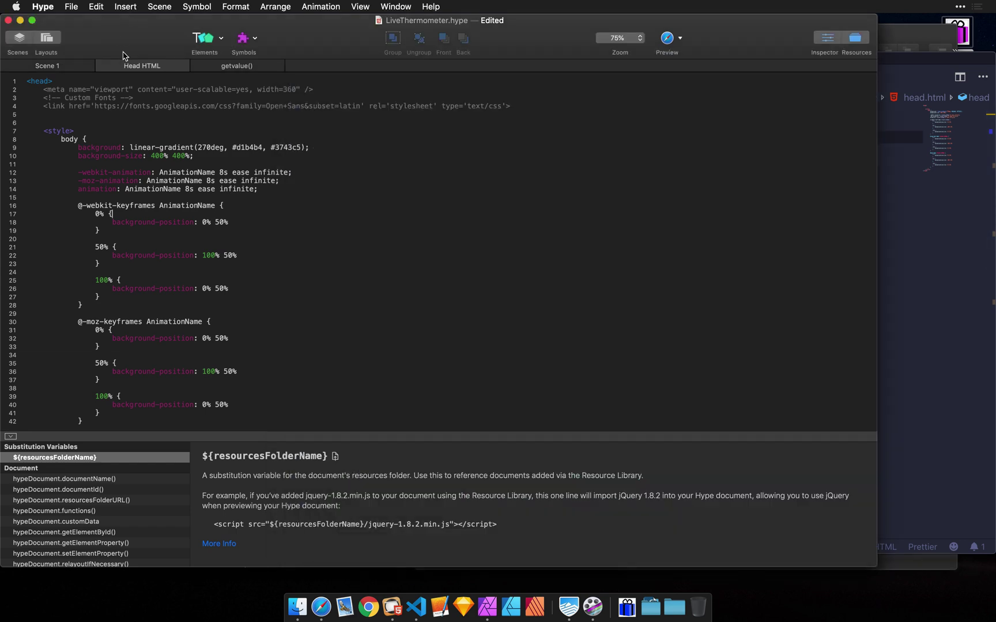
- Back on Scene 1, bring up the external Edit In editors for the getvalue() script resource
{"action": "left_click", "coordinate": [79, 70]}
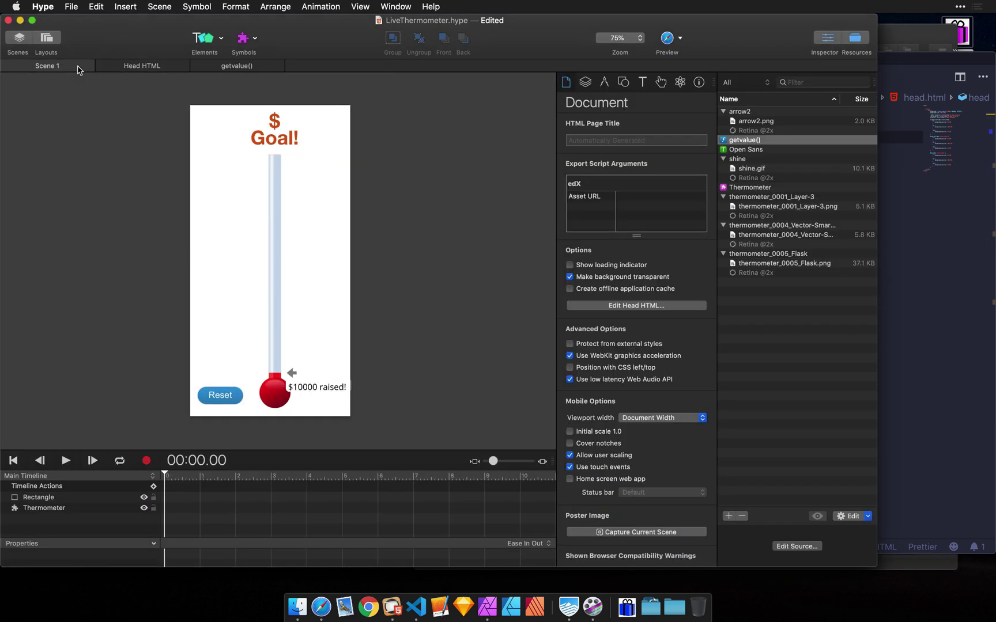
{"action": "left_click", "coordinate": [768, 143]}
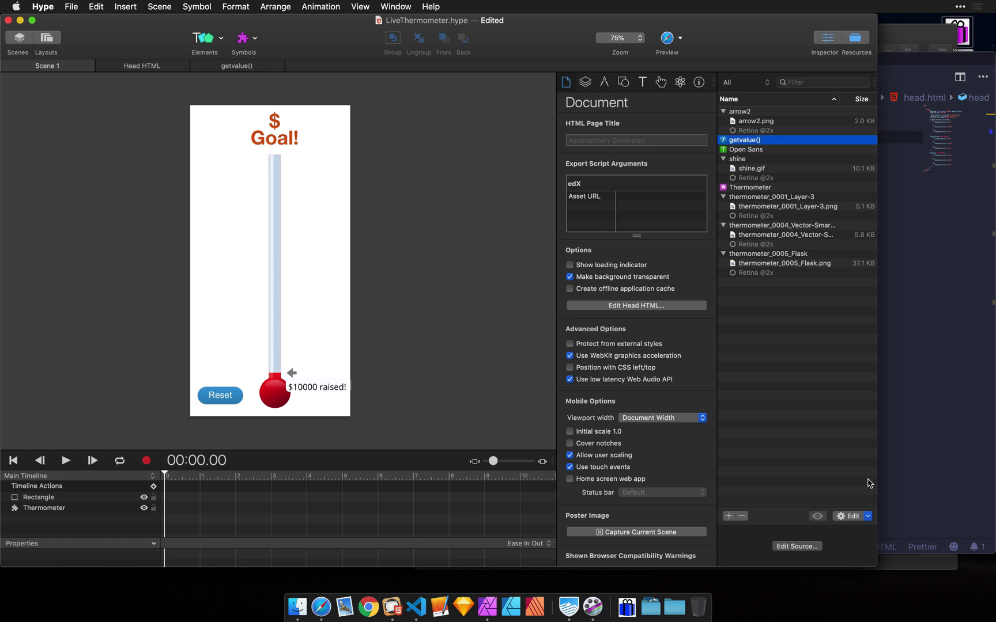
{"action": "right_click", "coordinate": [752, 143]}
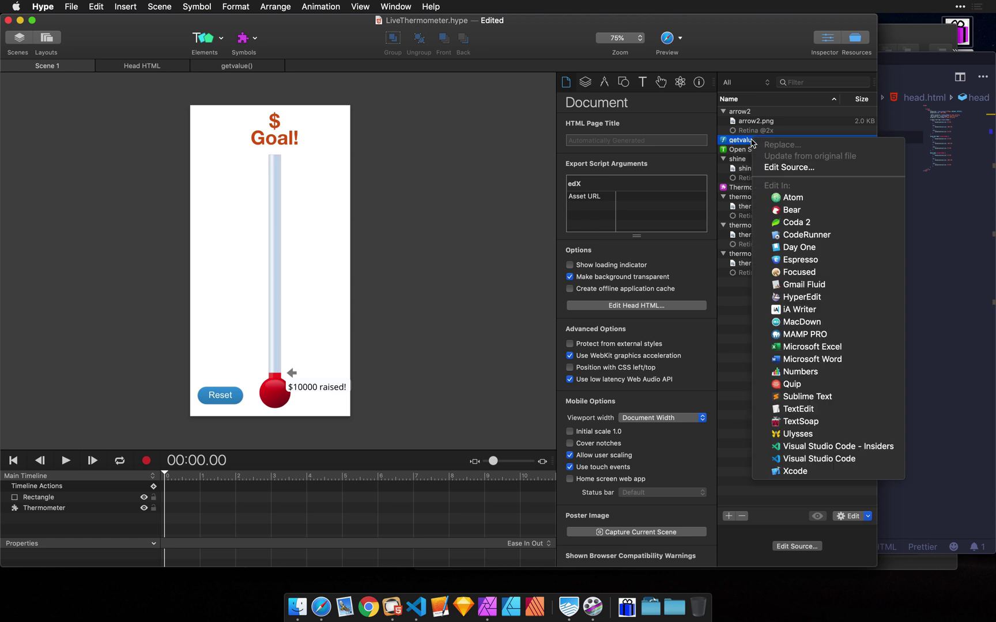